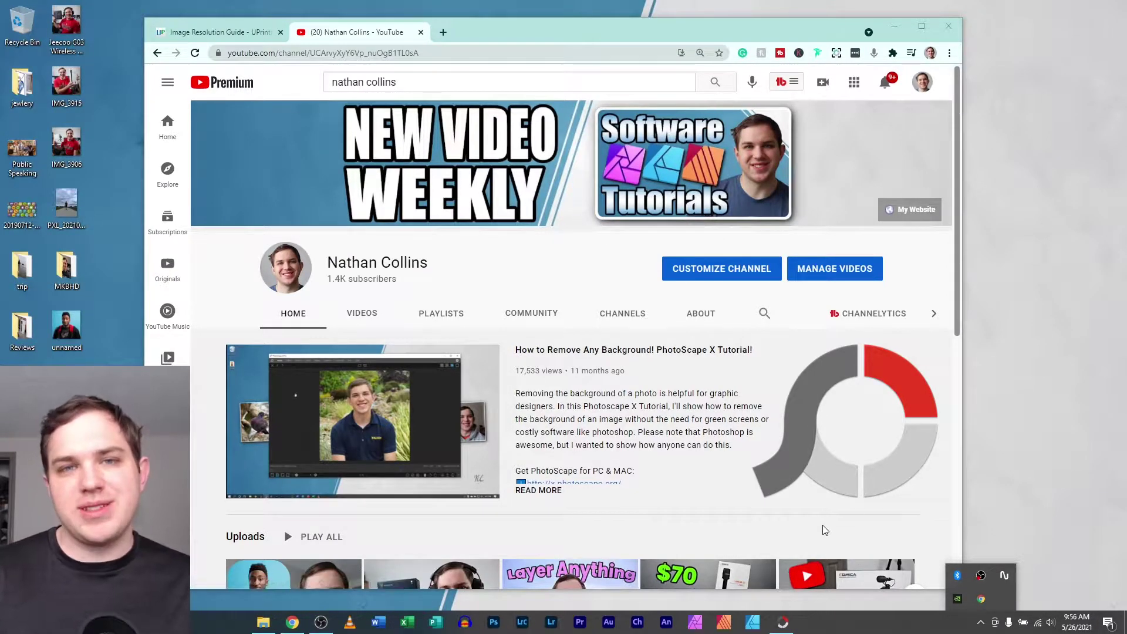
Bring the PhotoScape X Pro window to the front, replacing the YouTube channel page
key(alt+Tab)
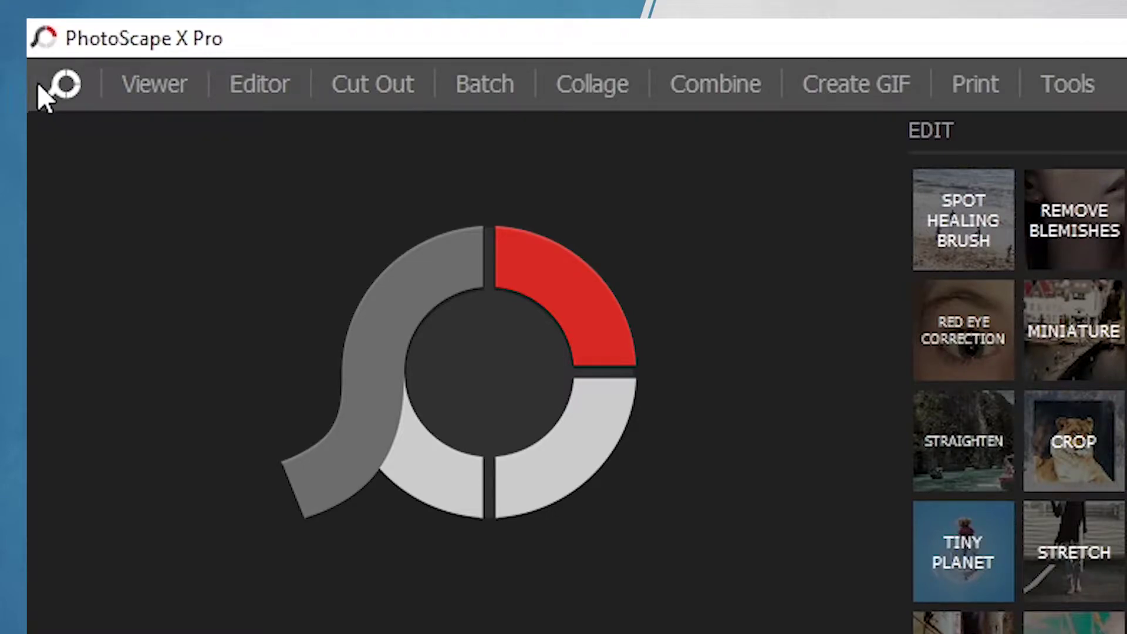
Place the portrait photo on the Print page, fitted within it, and switch to Tile layout
click(985, 85)
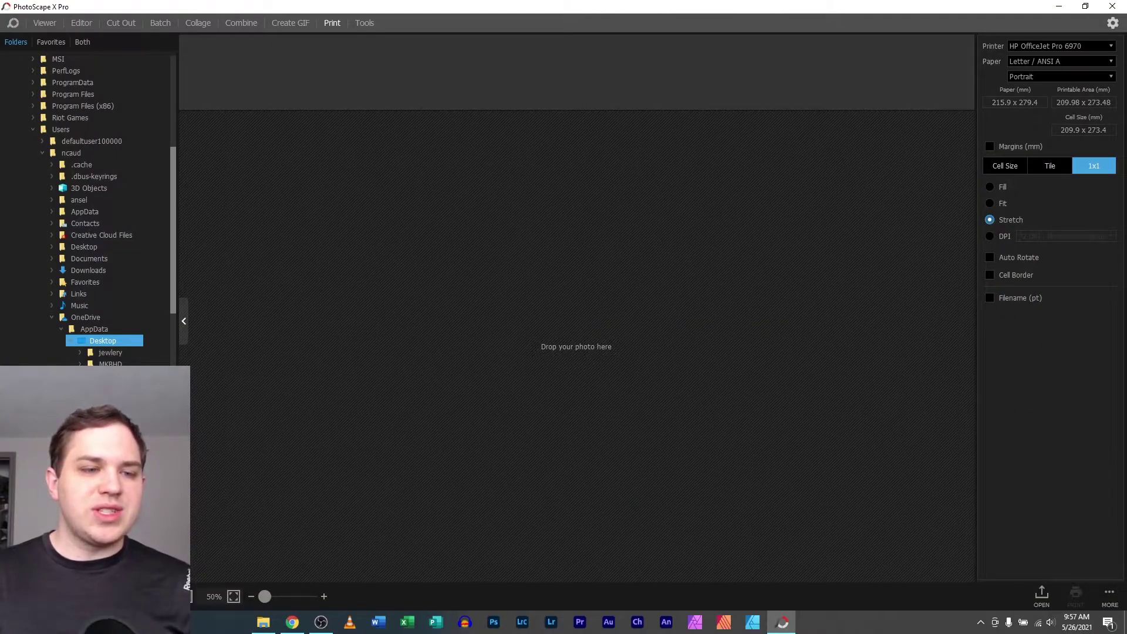
drag(529, 312, 631, 259)
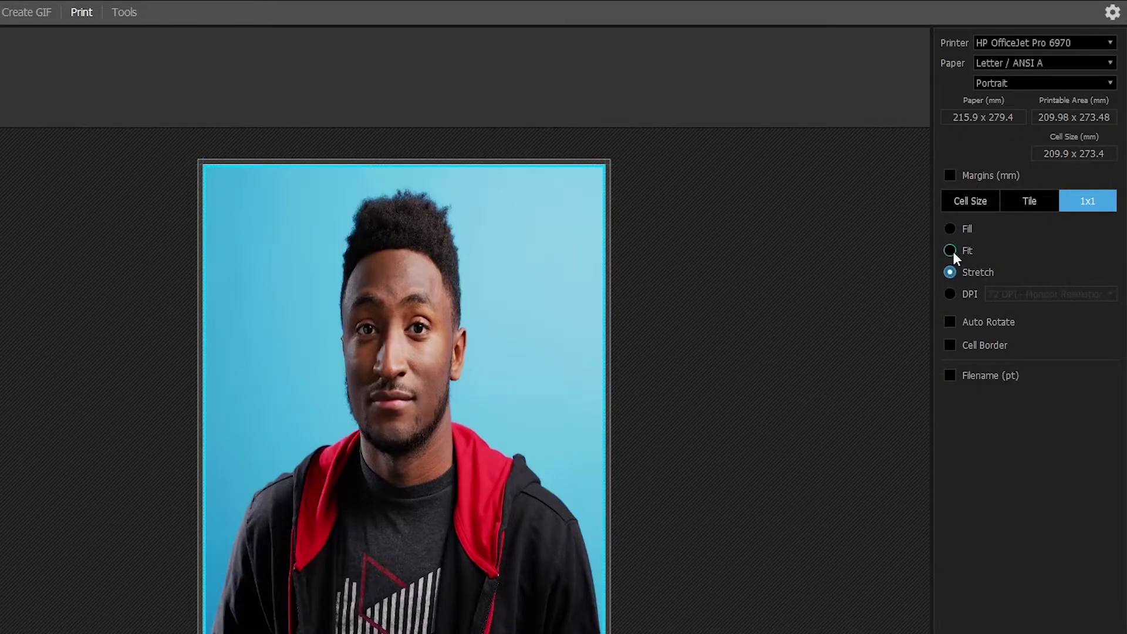
click(950, 251)
click(951, 228)
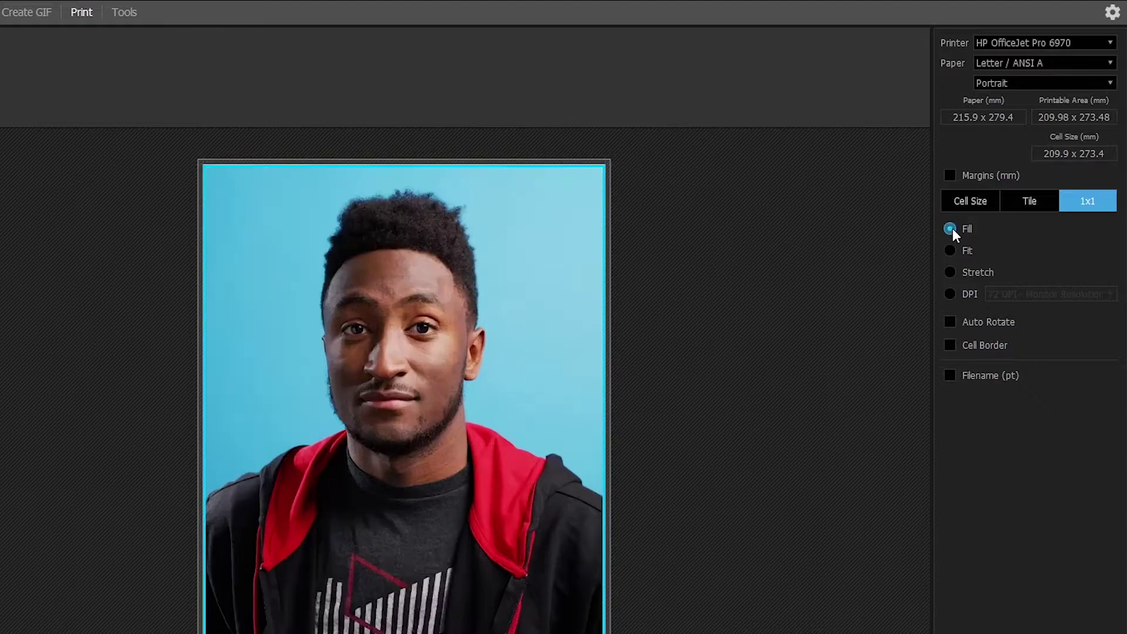
click(951, 251)
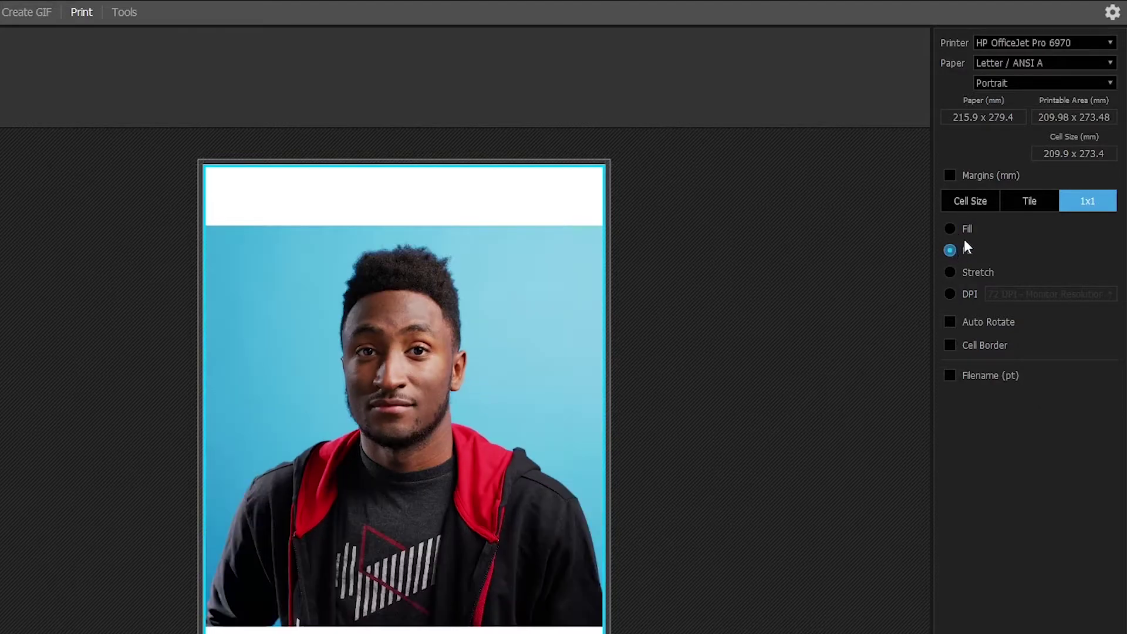
click(1019, 206)
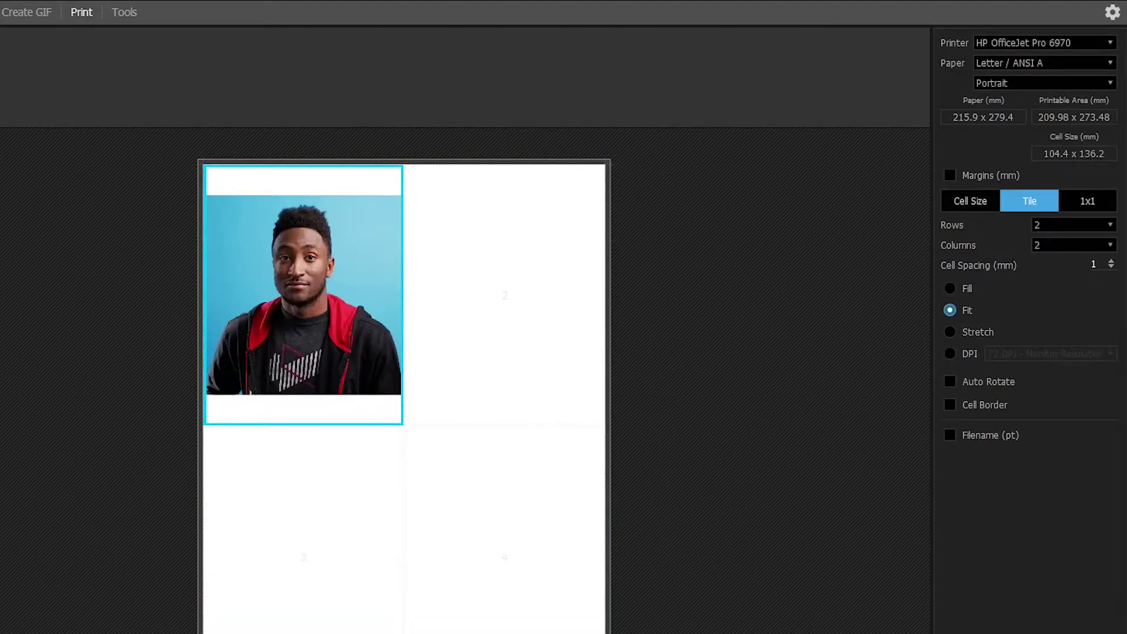
Drag three more photos into the remaining cells of the 2x2 tile grid
drag(0, 382, 488, 270)
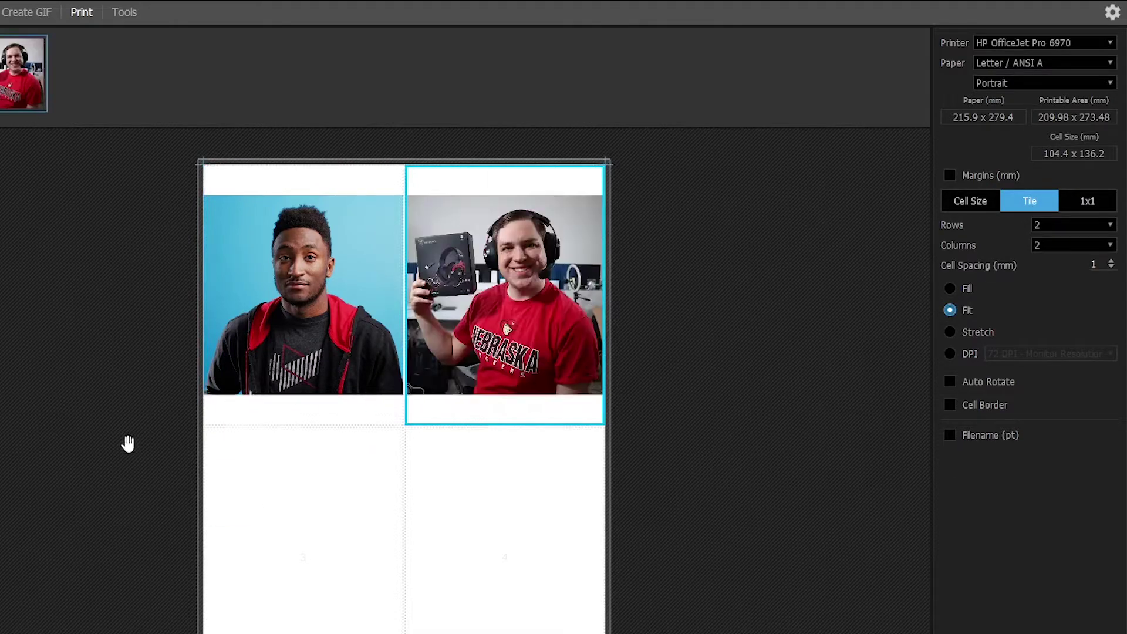
drag(0, 588, 303, 529)
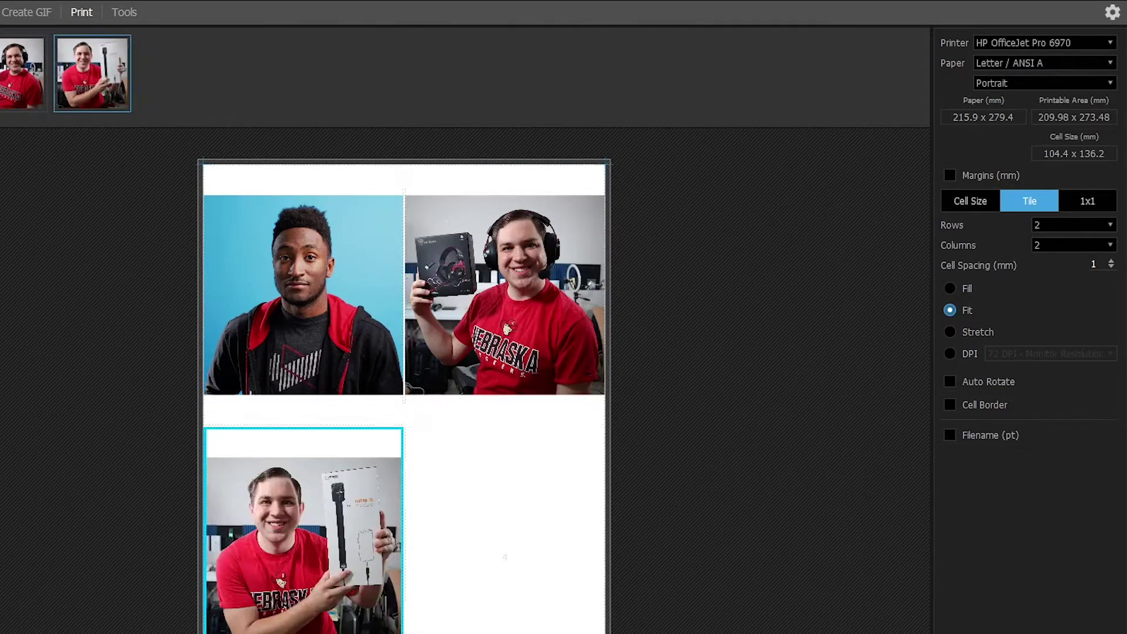
drag(0, 569, 461, 541)
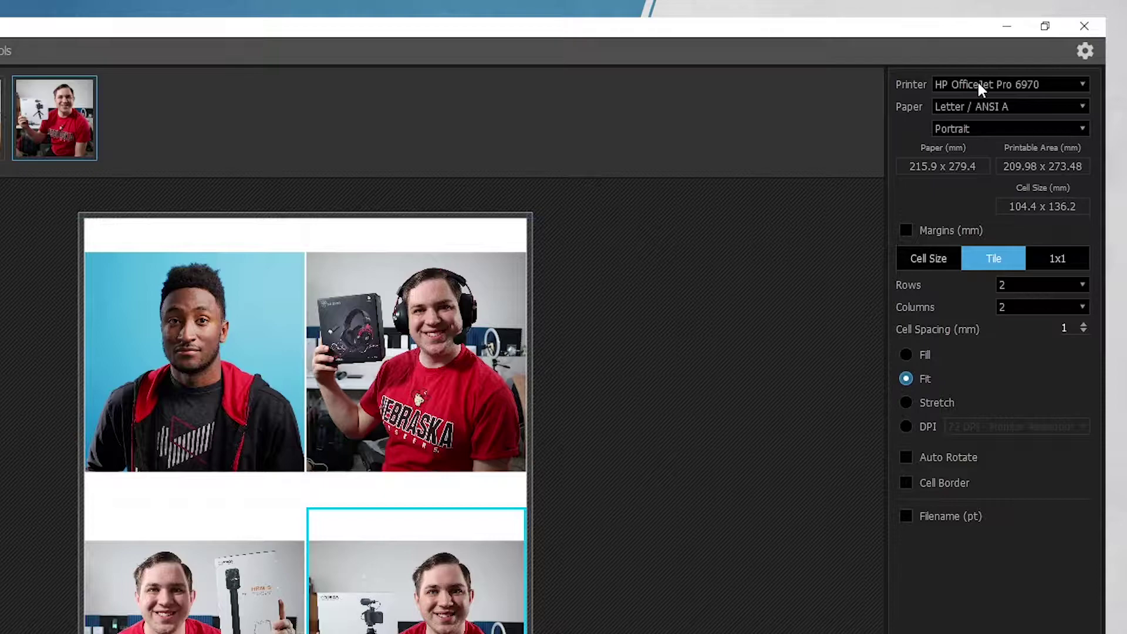
Review the printer and paper size lists, keeping the current printer and Letter paper
click(1037, 47)
click(973, 86)
click(971, 105)
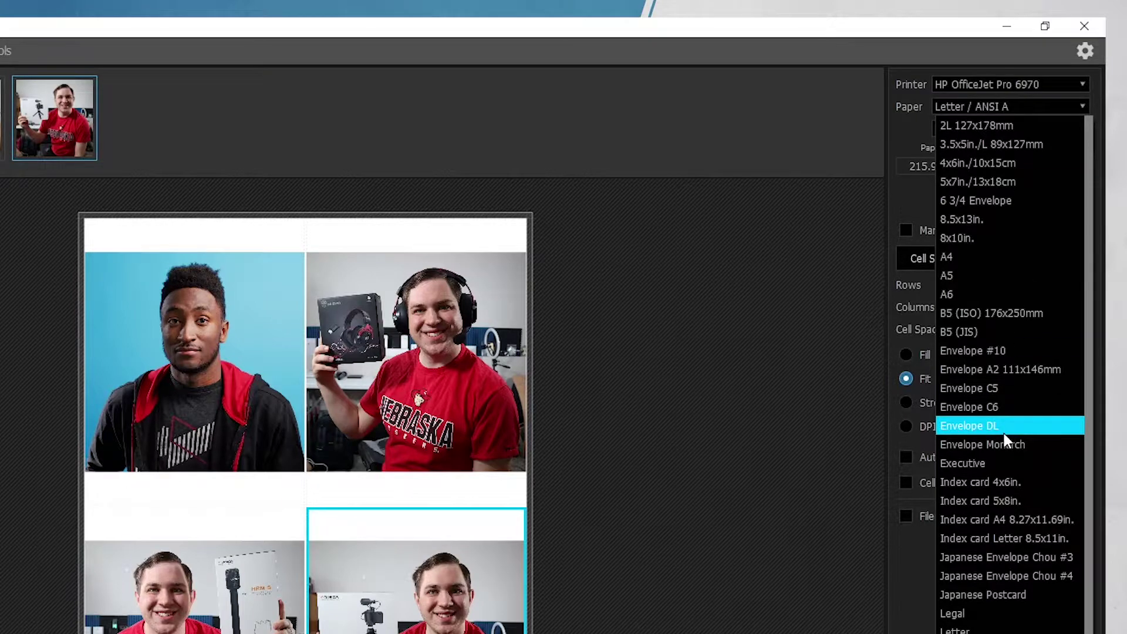
scroll(1013, 564, down, 1)
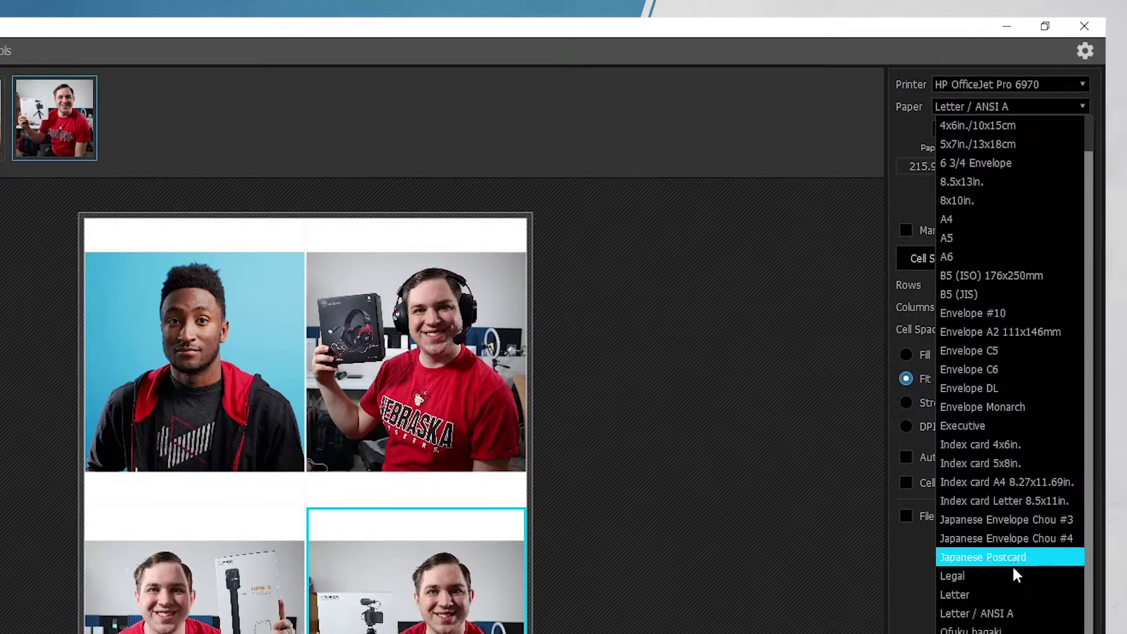
key(Escape)
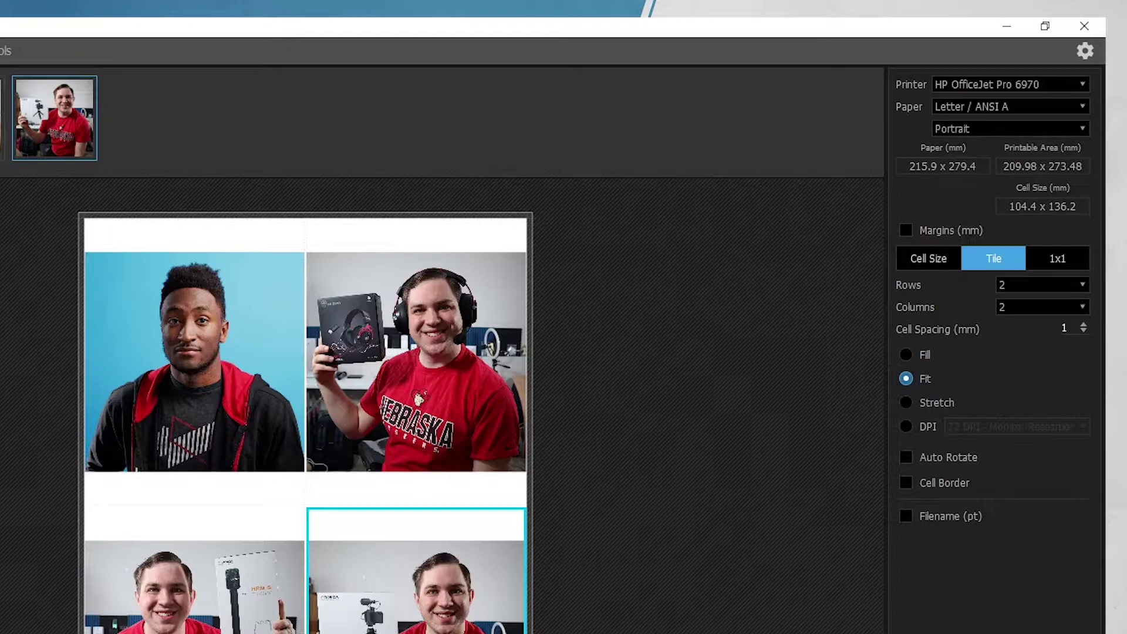
Set landscape orientation, try margins on and off, and switch to the 5 x 7 in. cell-size layout
click(988, 127)
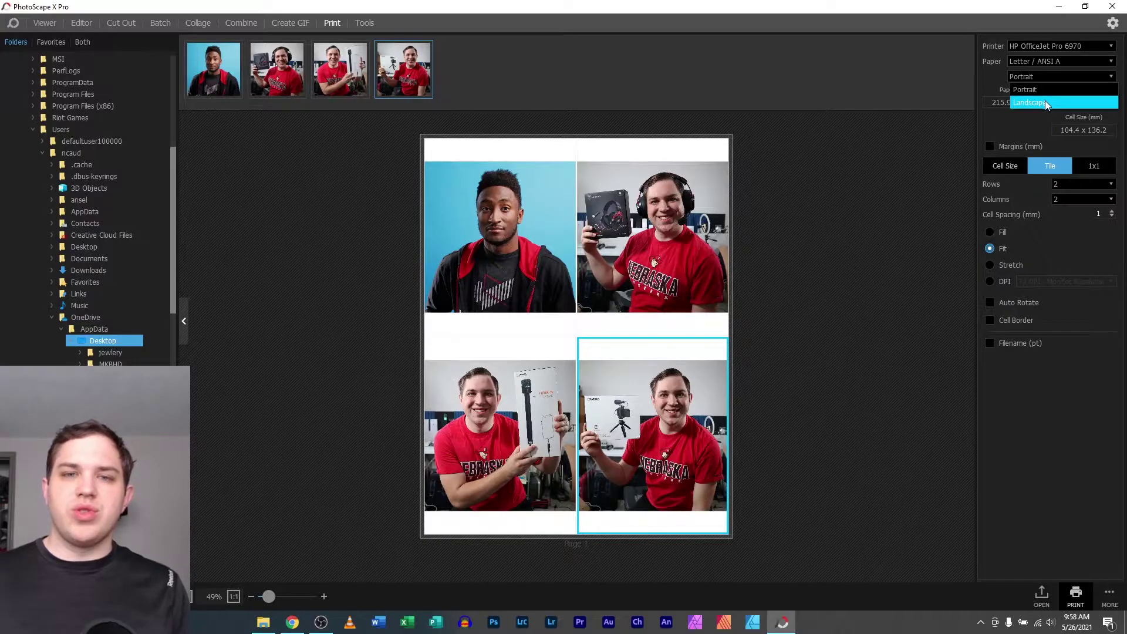
click(986, 165)
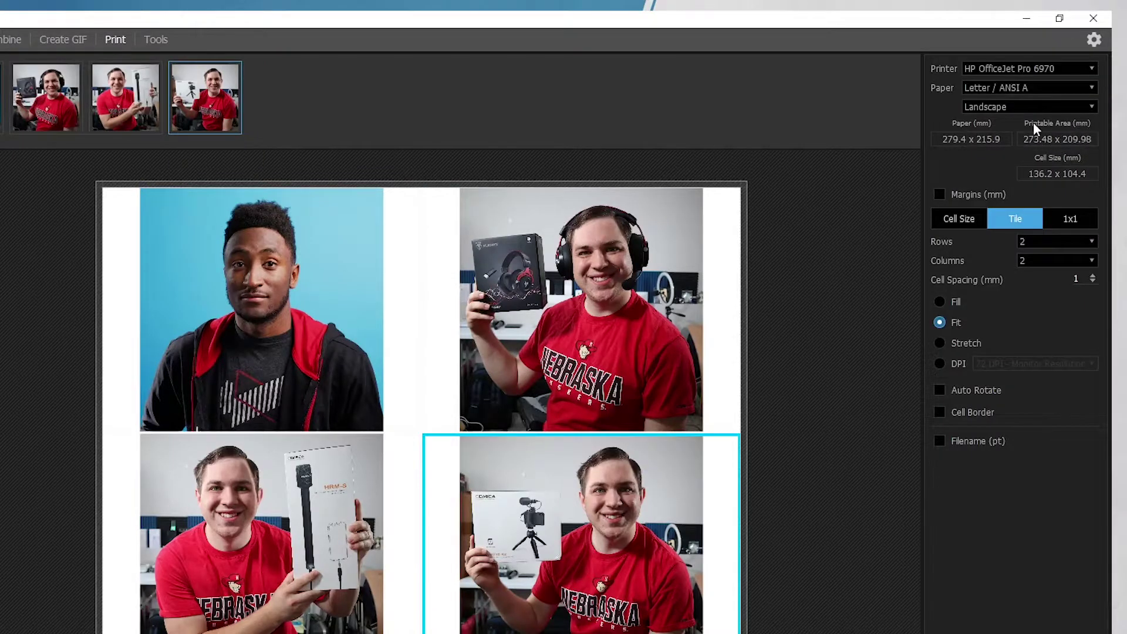
click(939, 195)
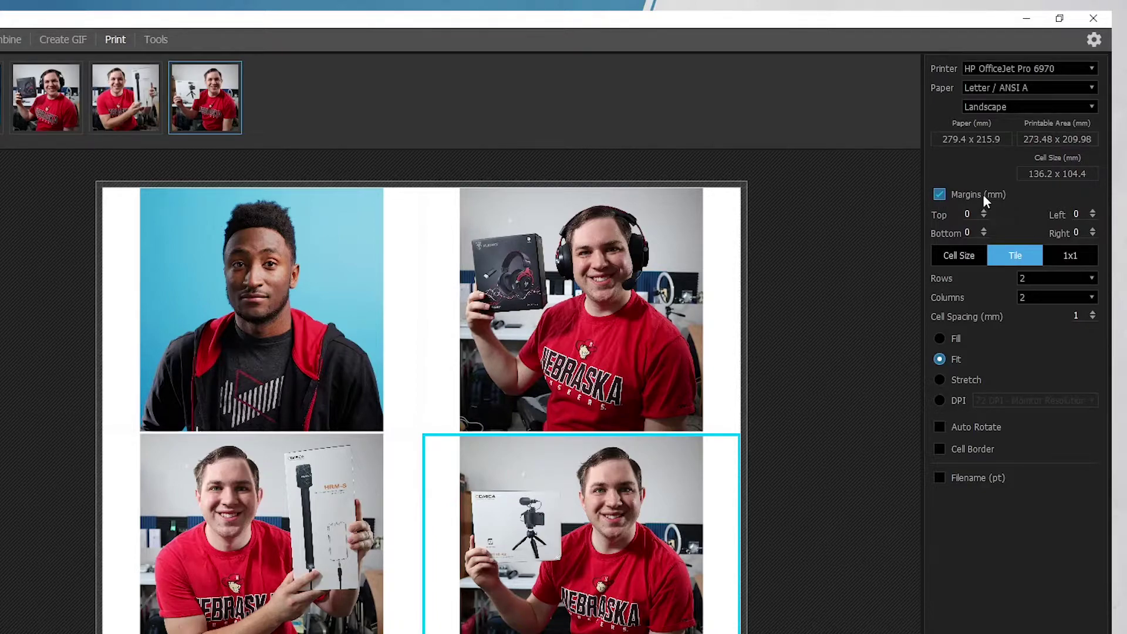
click(939, 195)
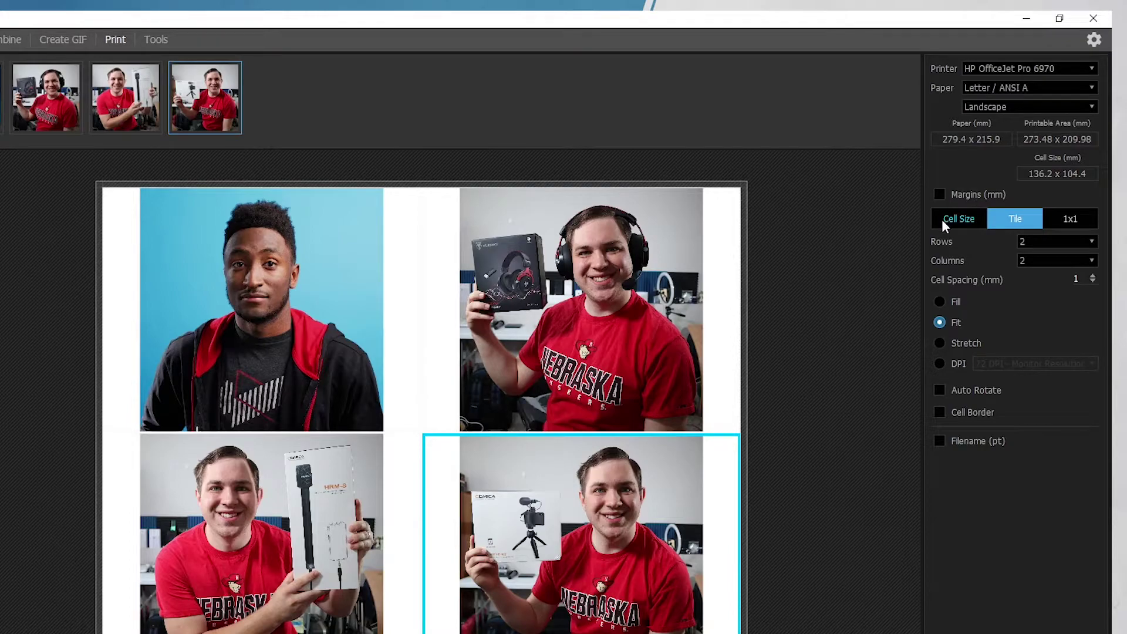
click(943, 219)
scroll(611, 380, up, 5)
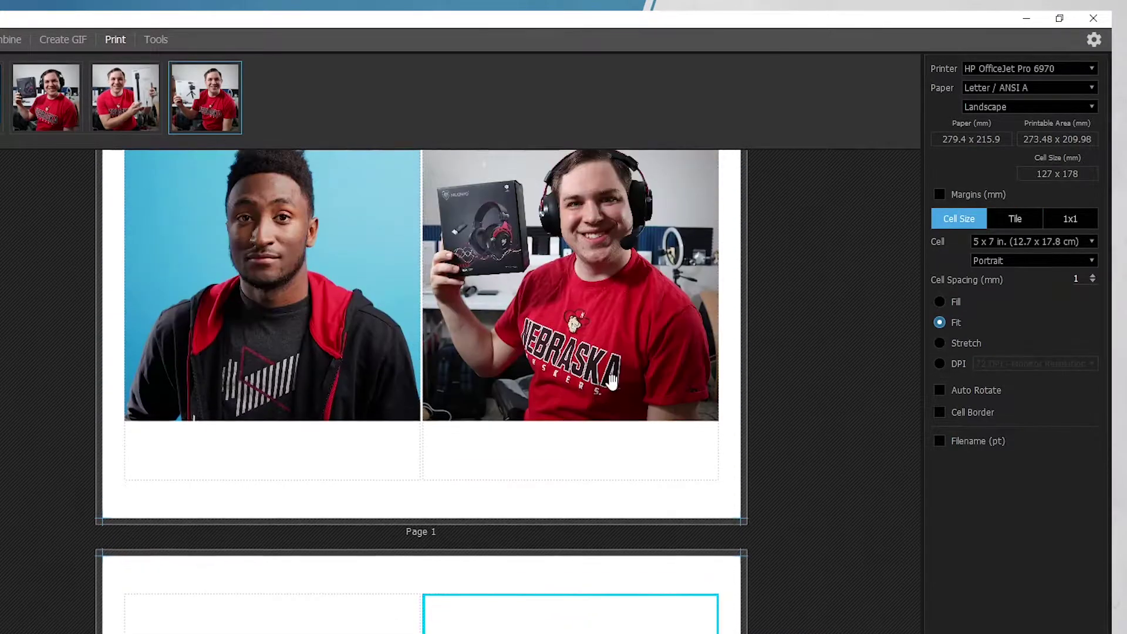
scroll(611, 380, up, 2)
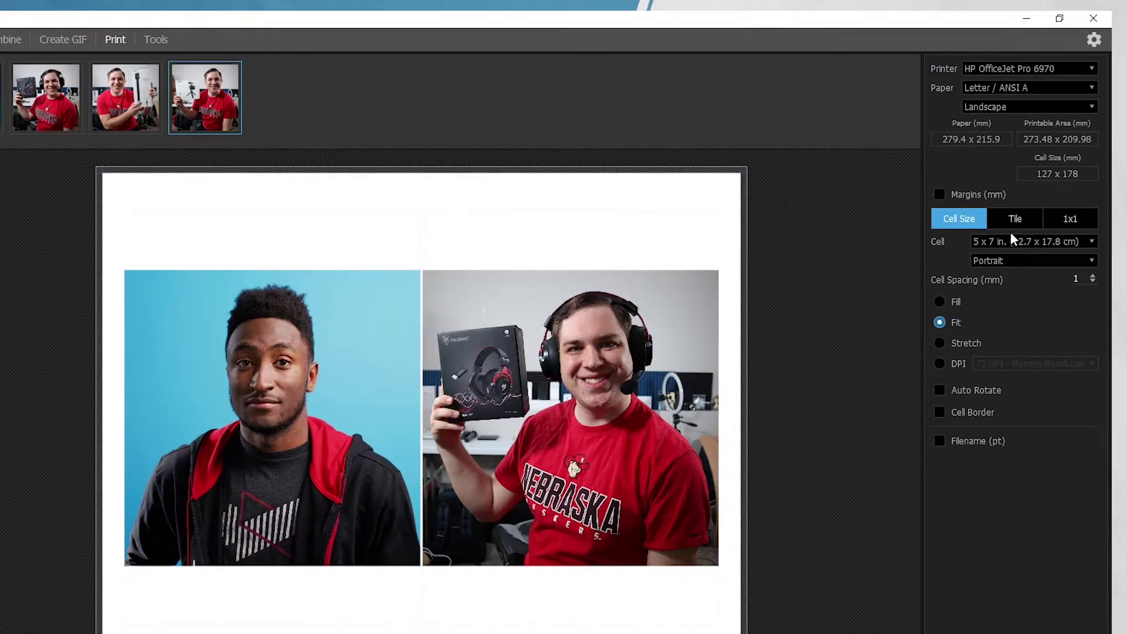
Return to Tile layout with a 3 rows by 3 columns grid
click(1023, 222)
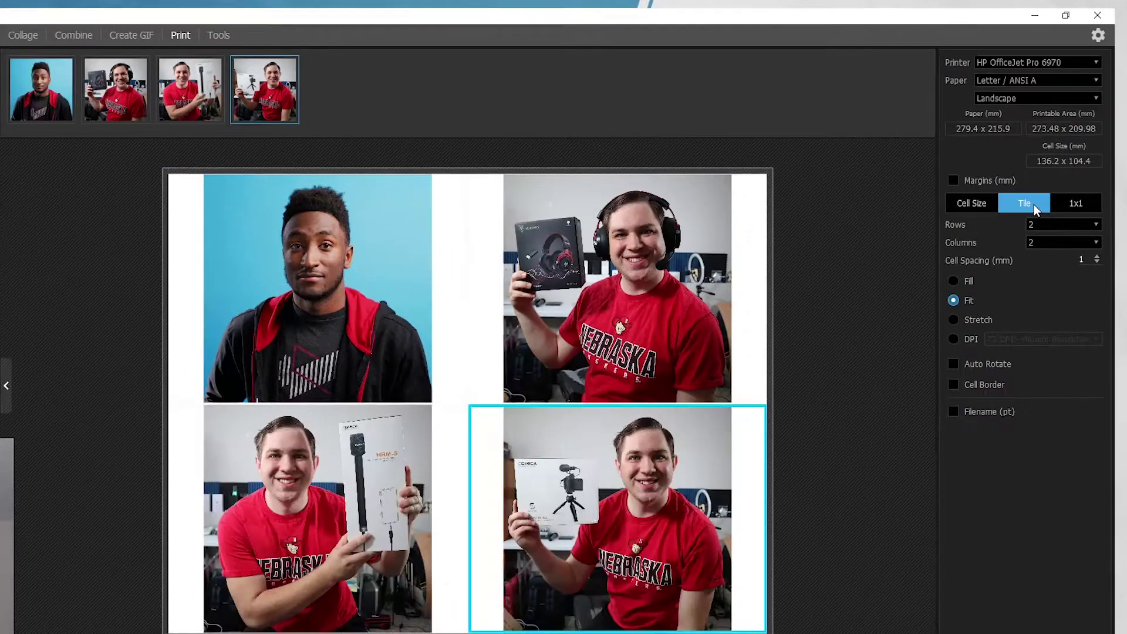
click(1028, 241)
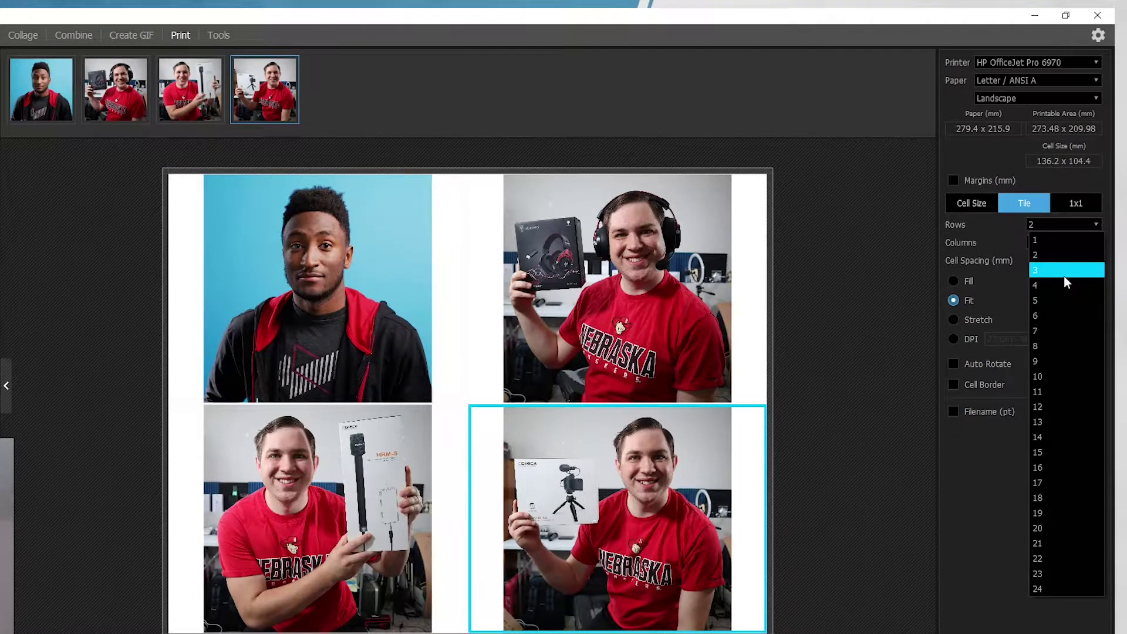
click(1064, 272)
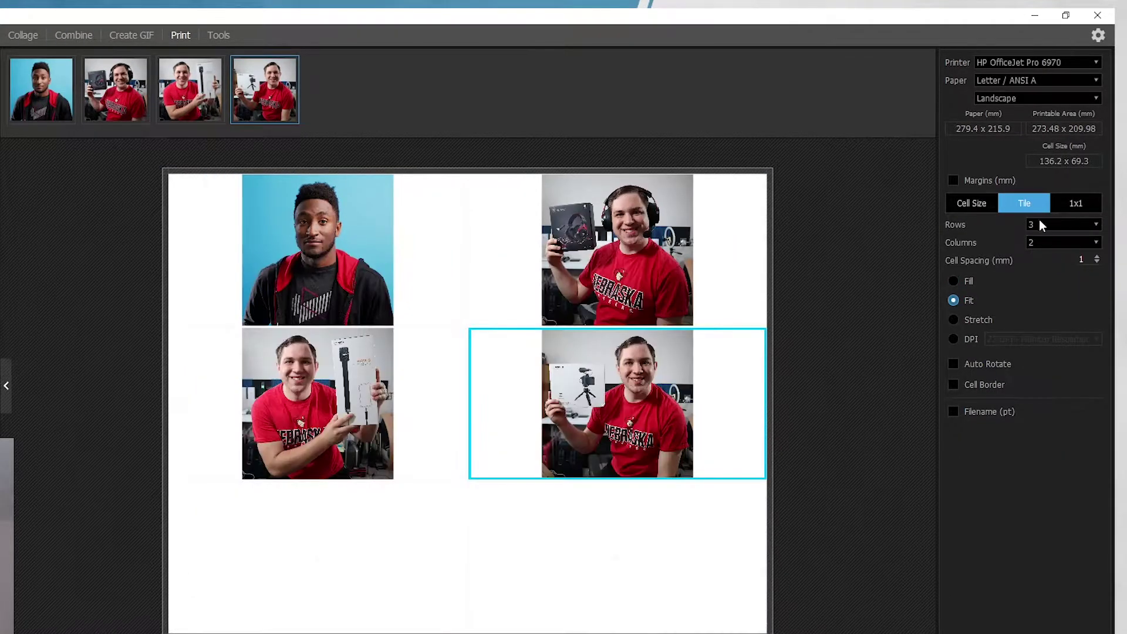
click(1048, 242)
click(1048, 288)
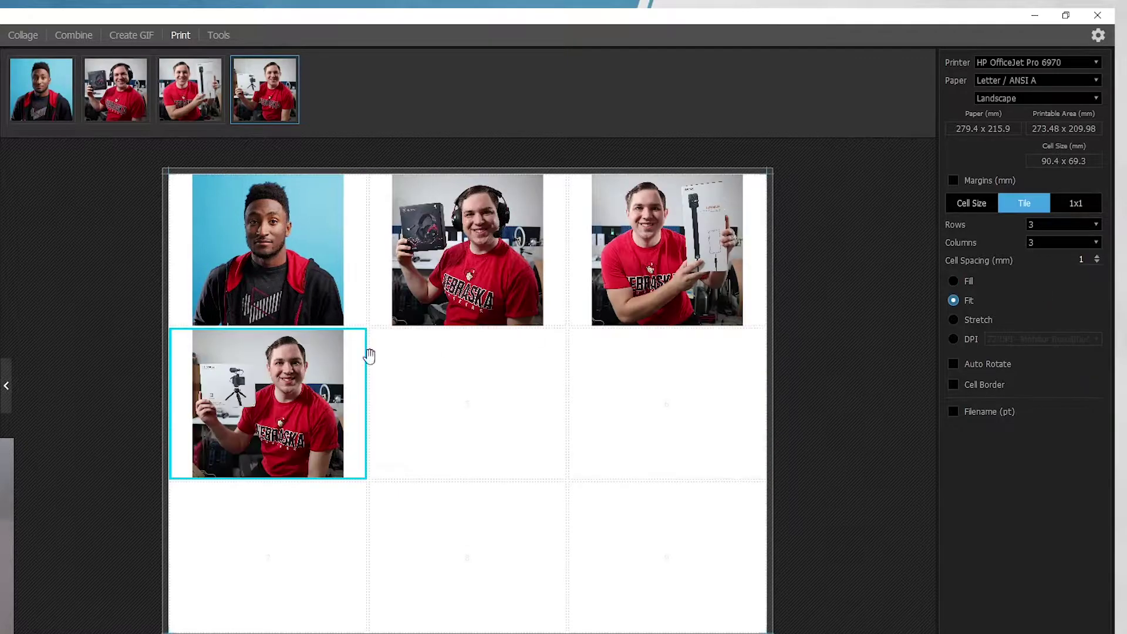
Add the Affinity logo, YouTube logo, headphones photo and headset listing image to cells 5–8
drag(464, 496, 470, 405)
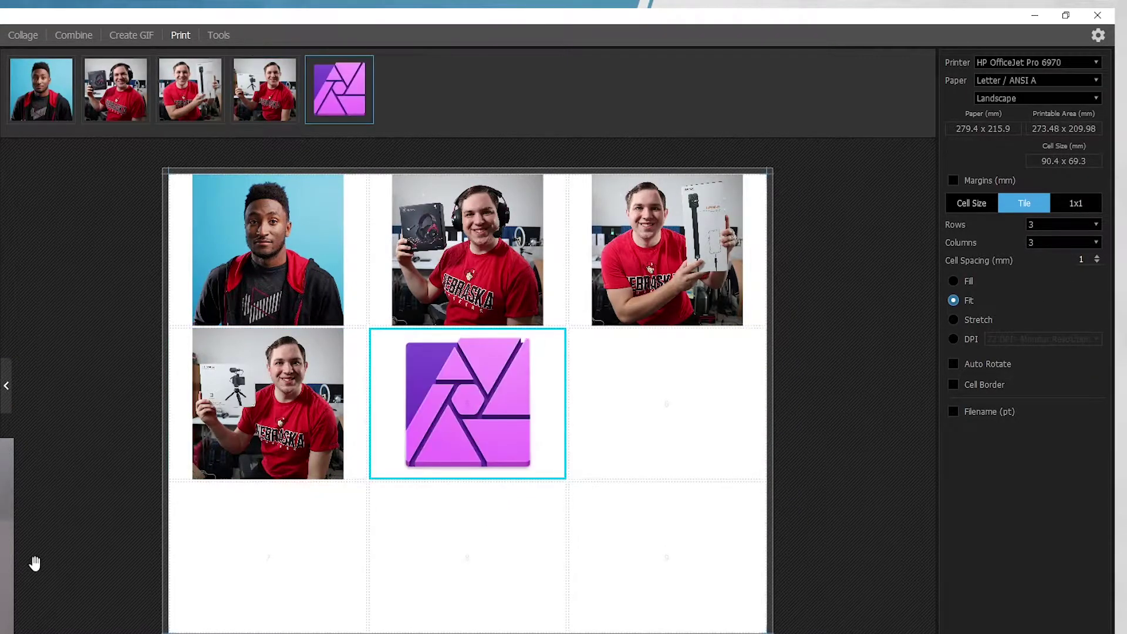
drag(33, 558, 602, 393)
drag(100, 532, 268, 546)
drag(18, 563, 657, 546)
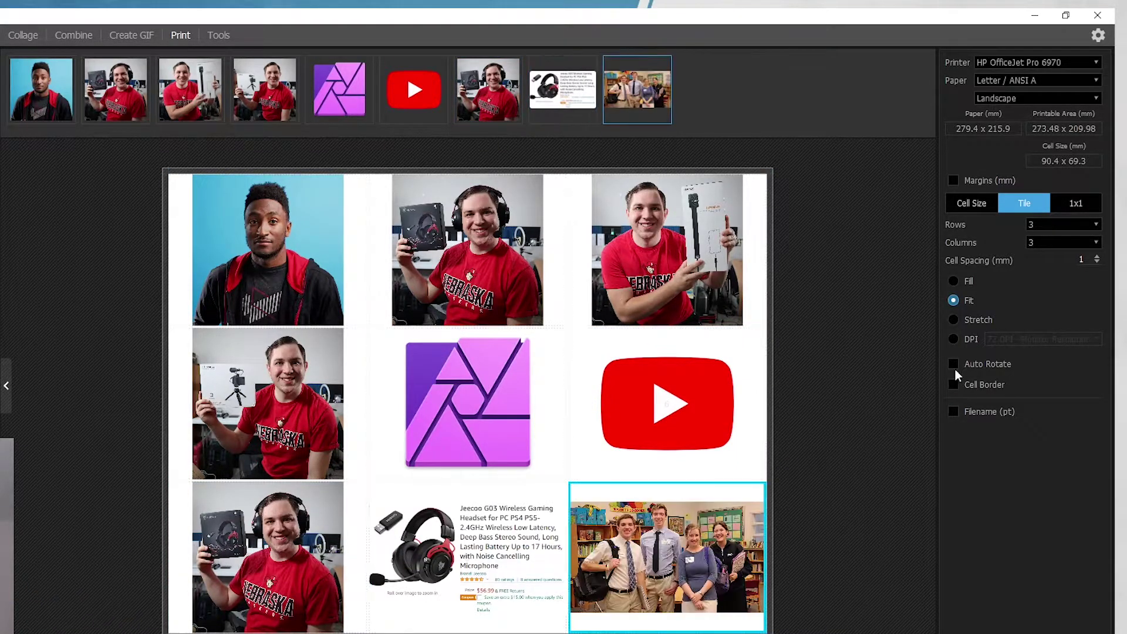
Try DPI, then set images to Fill, toggling cell borders and filename captions on and off
click(952, 340)
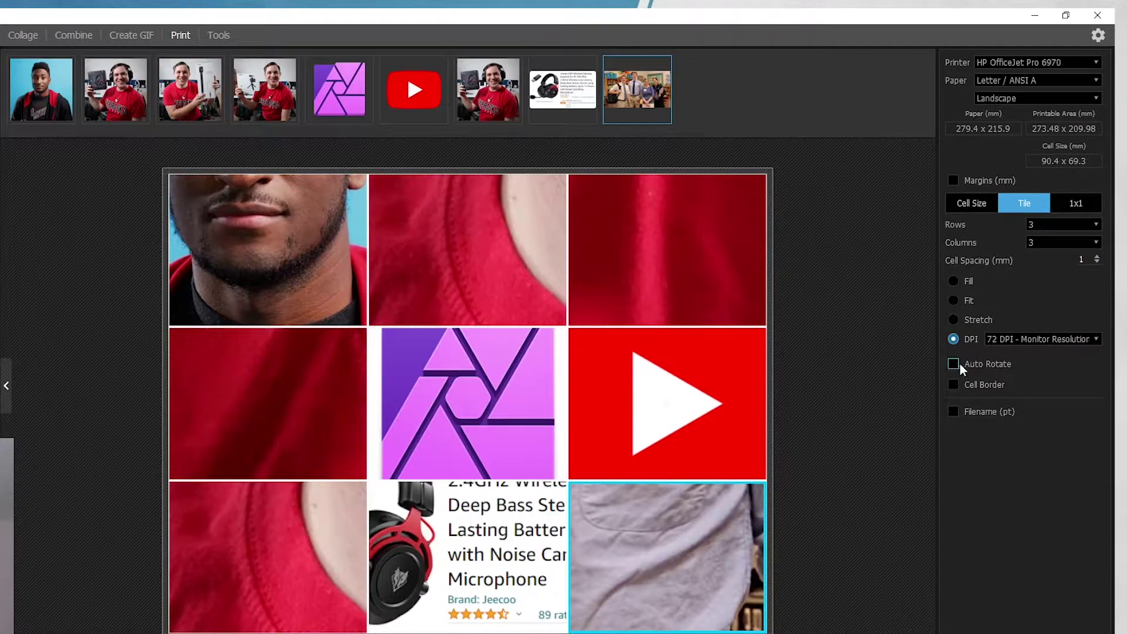
click(953, 282)
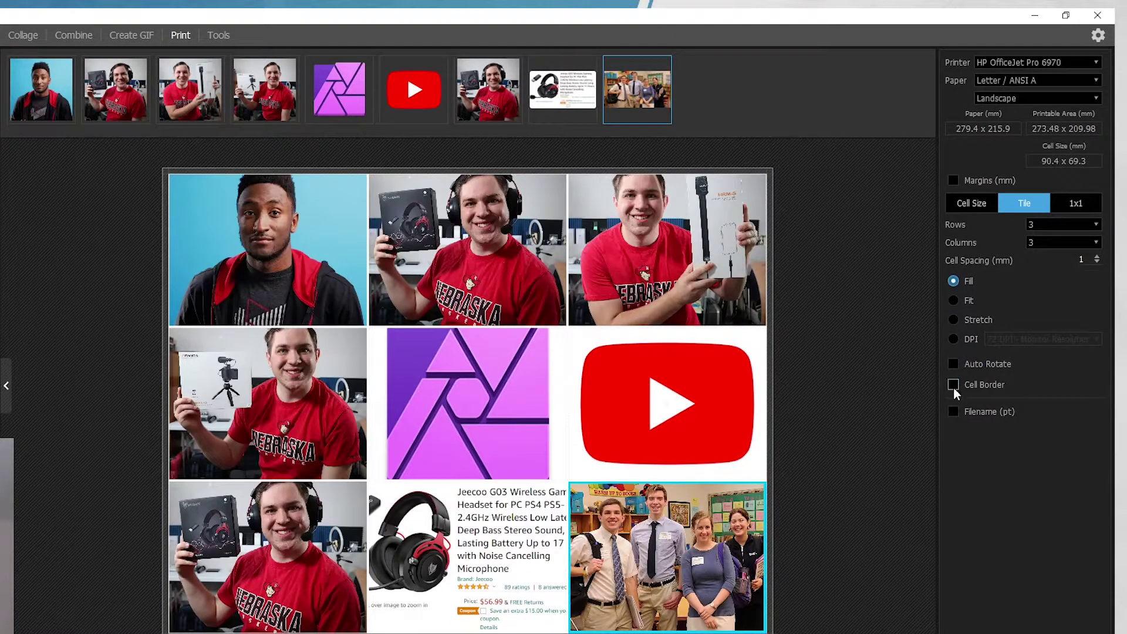
click(954, 385)
click(953, 385)
click(954, 411)
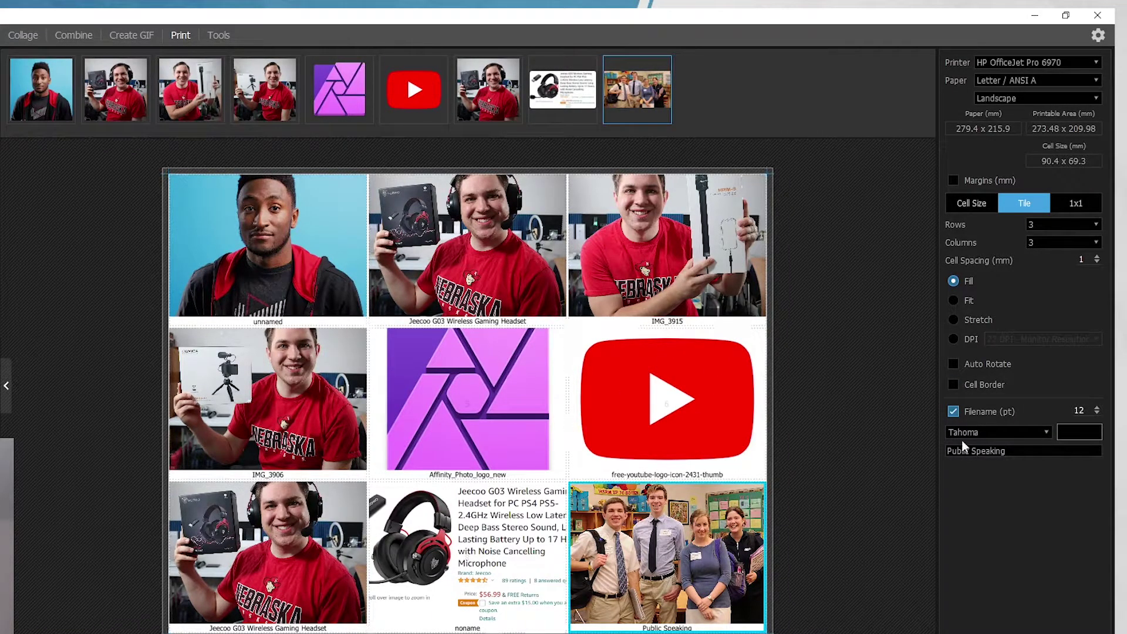
click(953, 412)
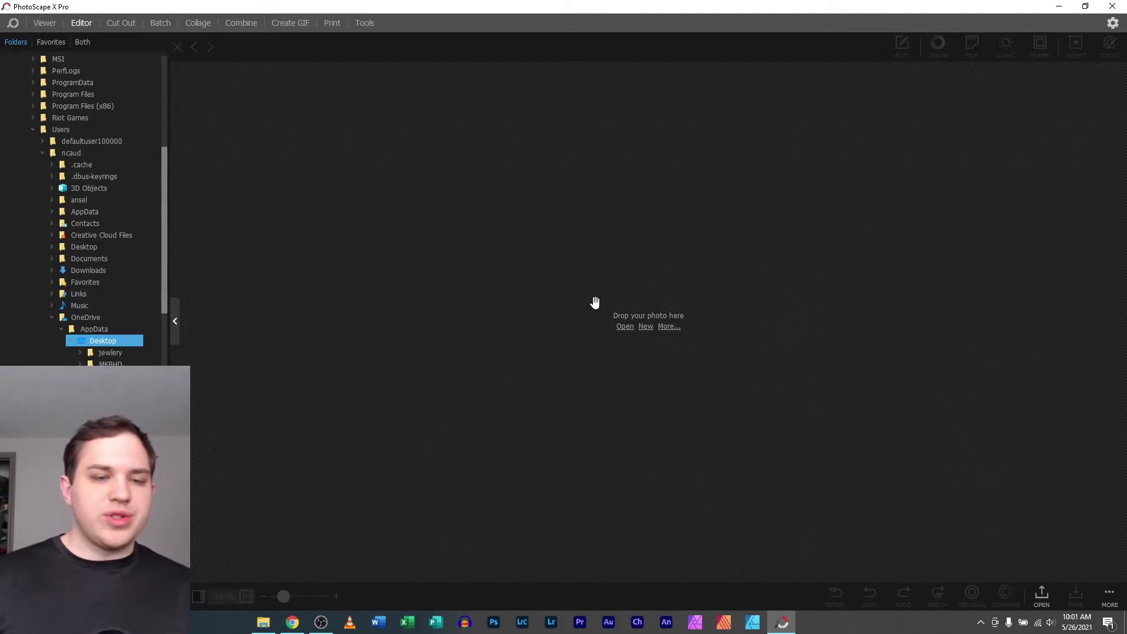
click(295, 626)
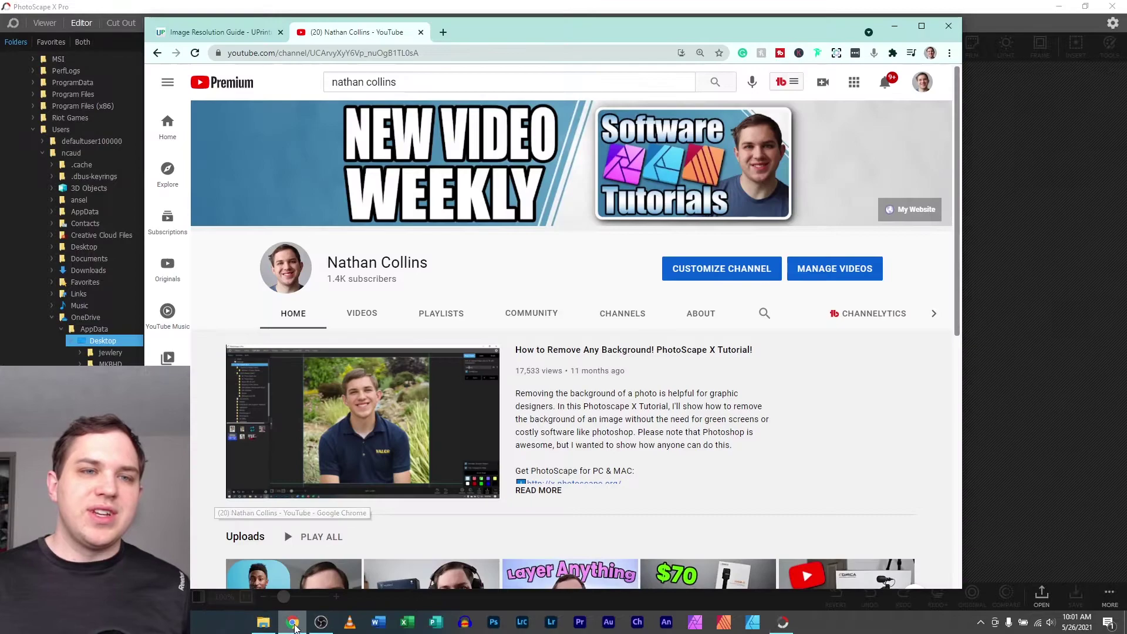
click(219, 33)
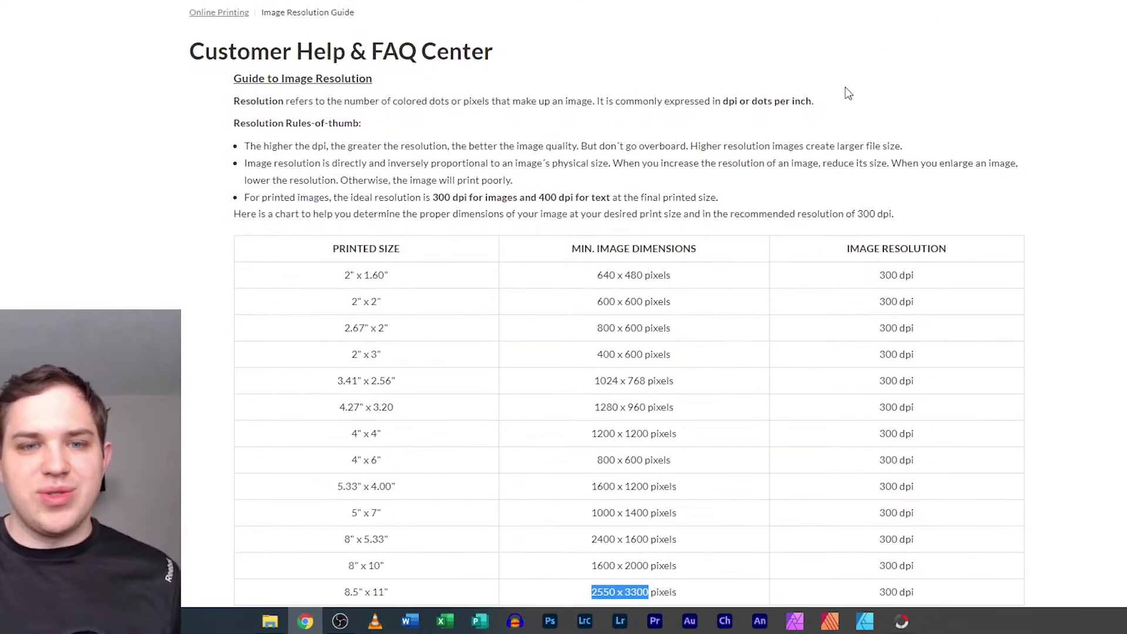
scroll(845, 92, down, 2)
scroll(804, 123, up, 2)
key(ctrl+plus)
key(ctrl+plus)
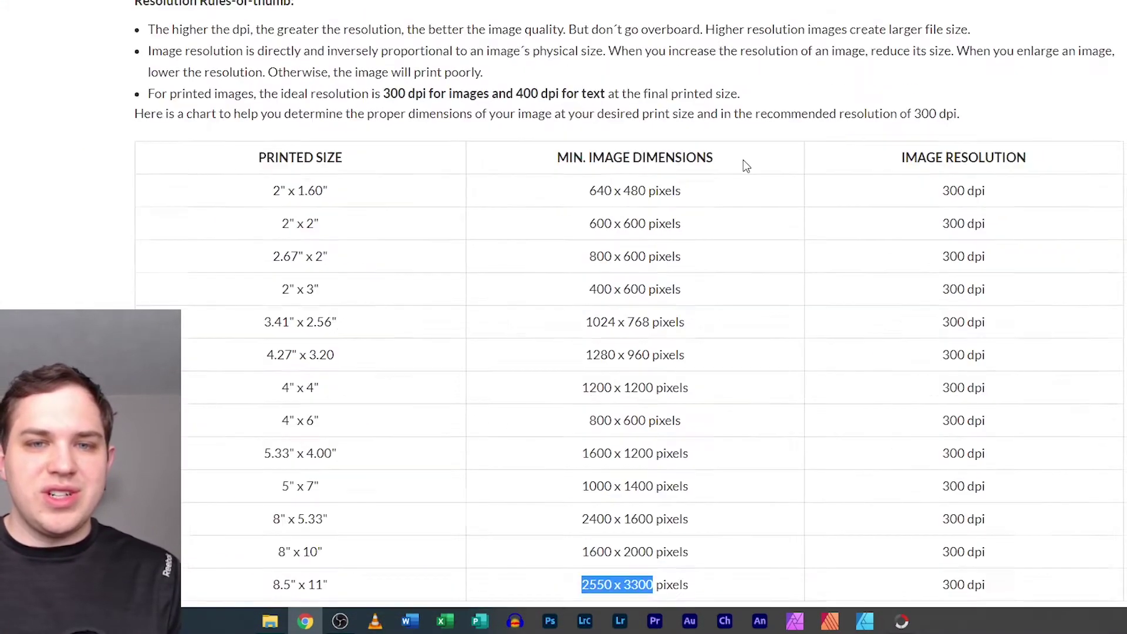
scroll(730, 147, down, 2)
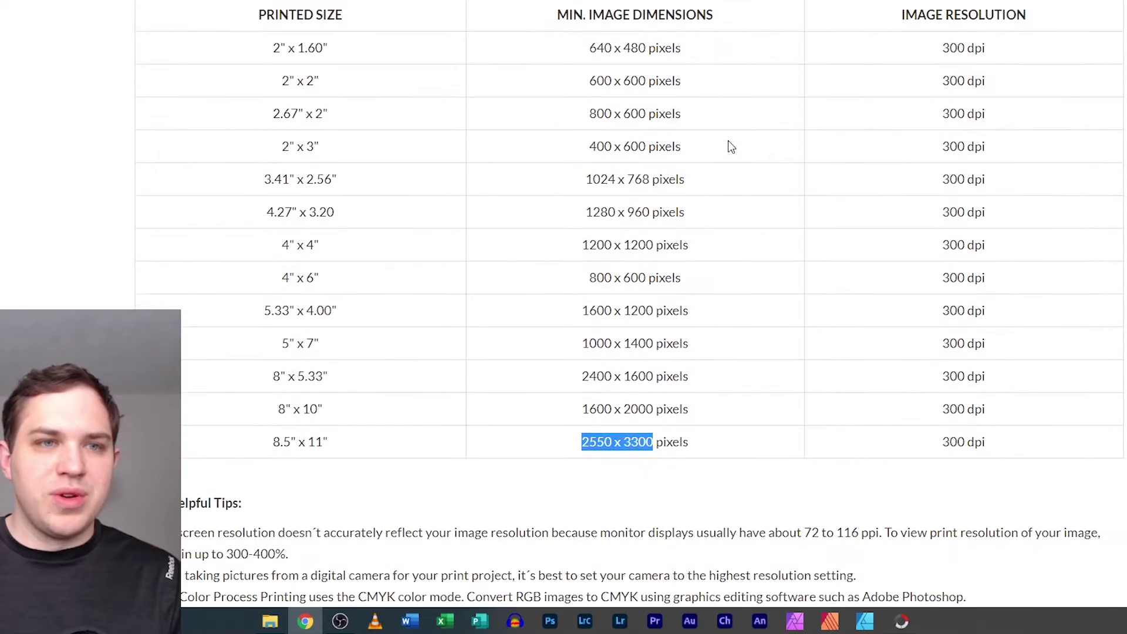
scroll(629, 305, up, 1)
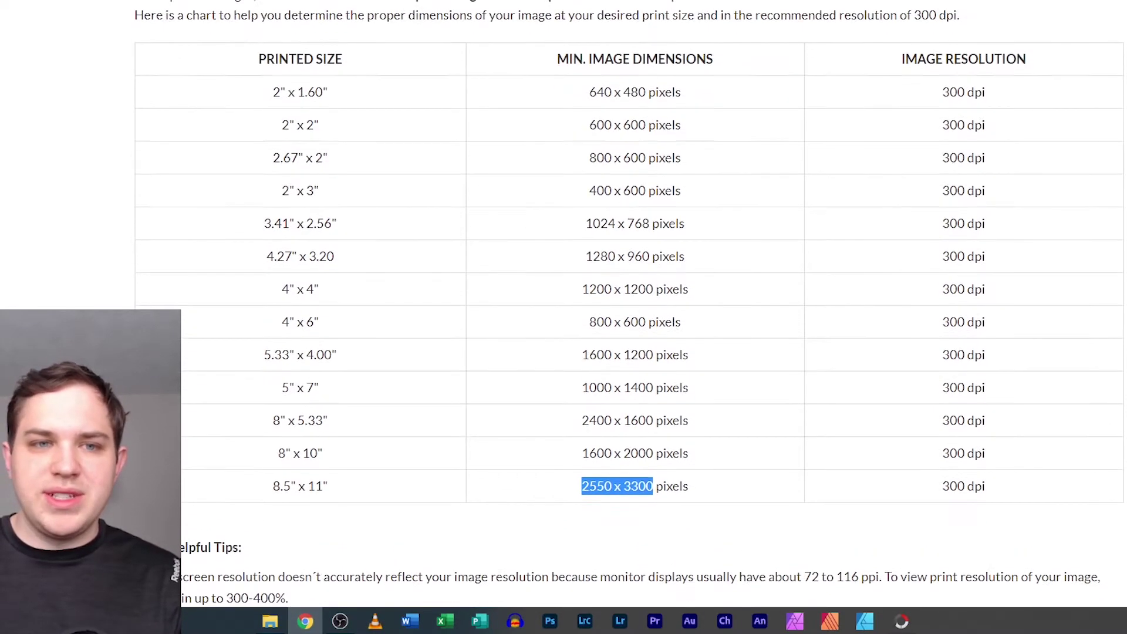
key(ctrl+plus)
scroll(587, 289, down, 1)
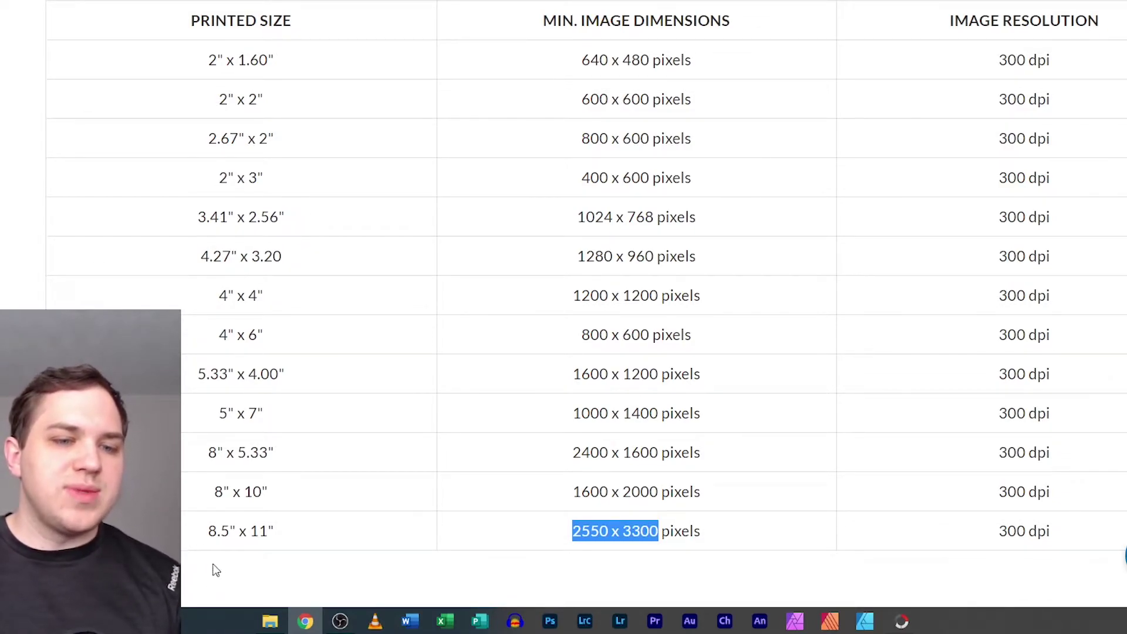
drag(207, 531, 278, 533)
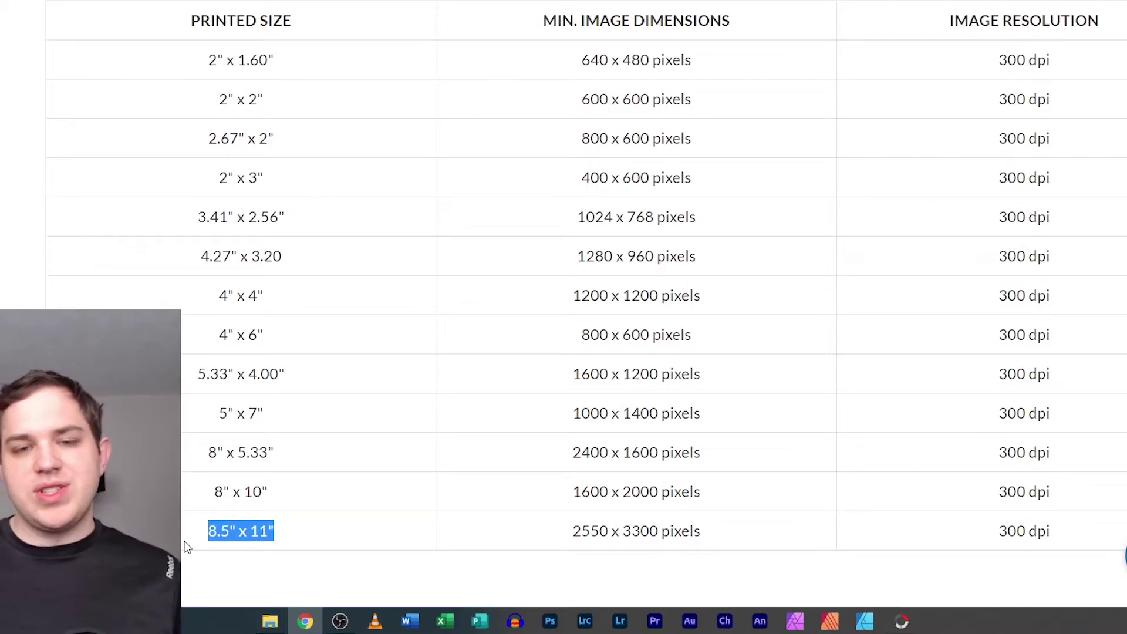
drag(573, 531, 662, 531)
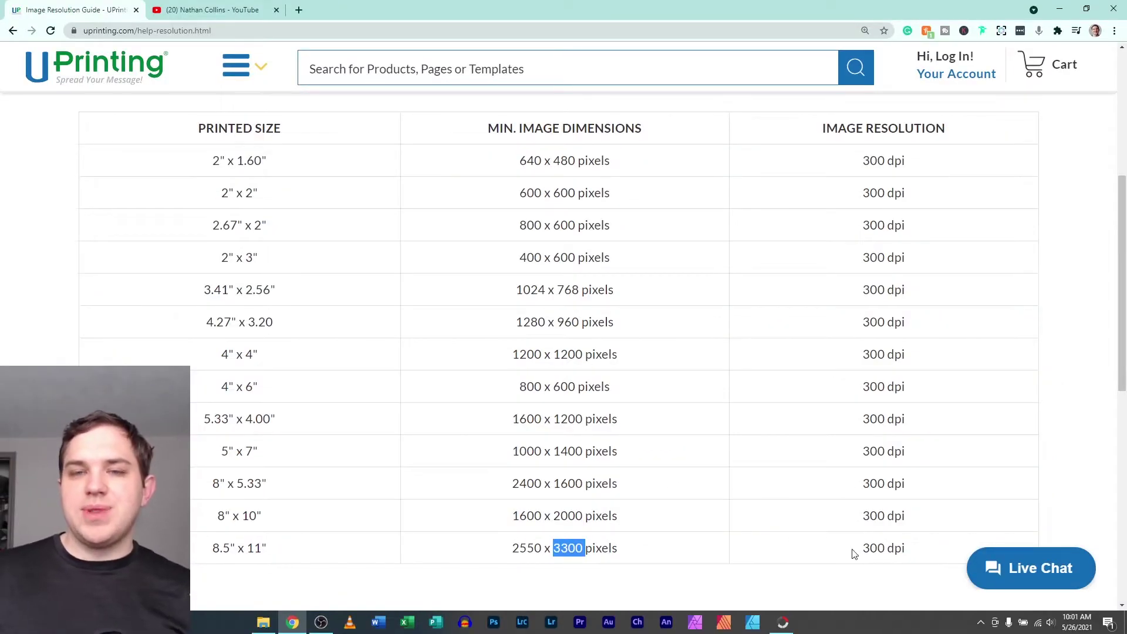
drag(862, 549, 908, 550)
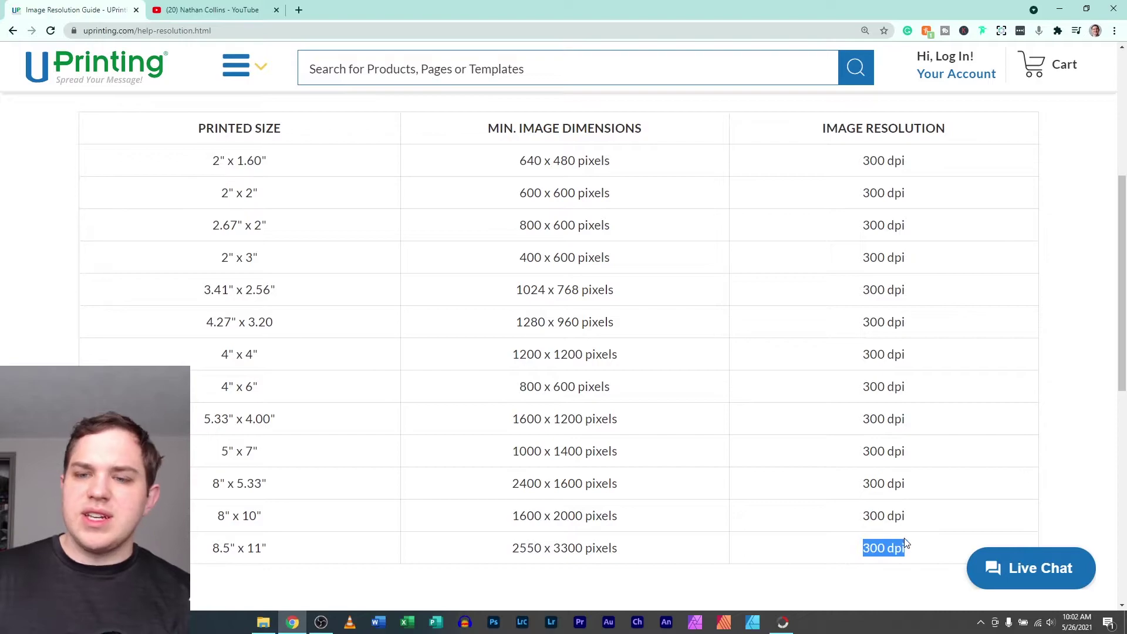
click(888, 552)
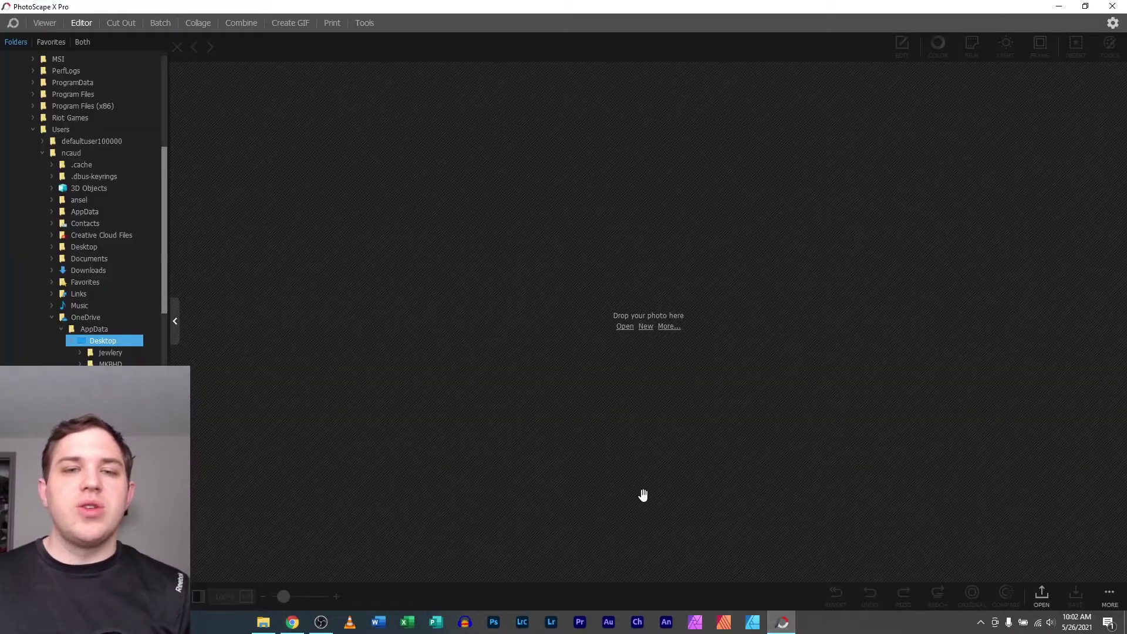
Make a new noname.png canvas at 2550 x 3300 px with a white background
click(646, 325)
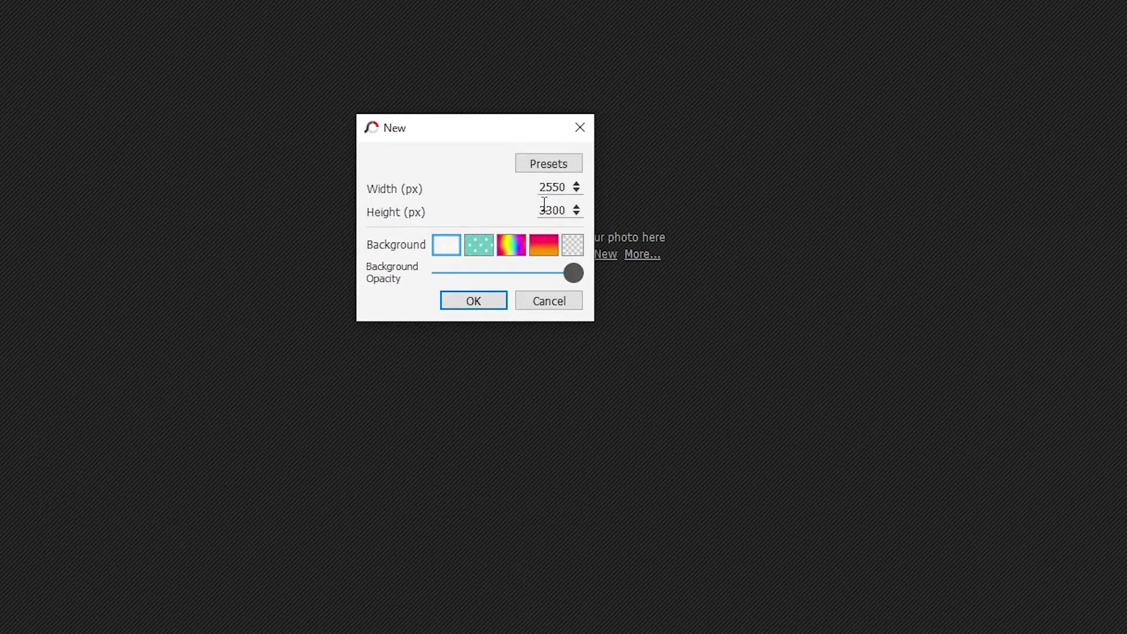
click(559, 168)
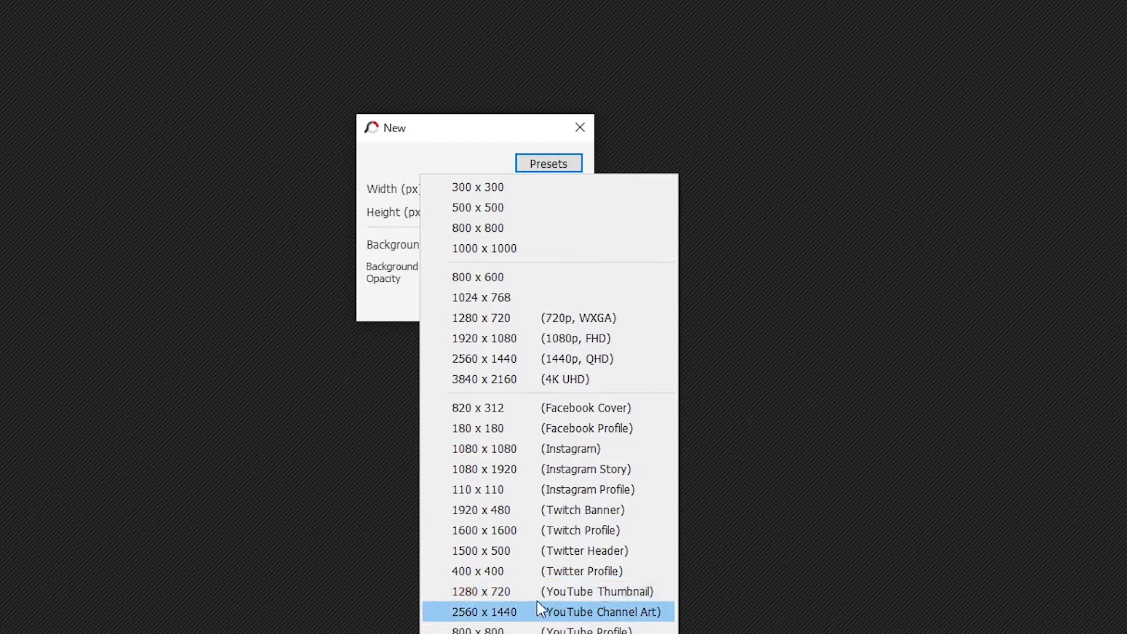
click(550, 168)
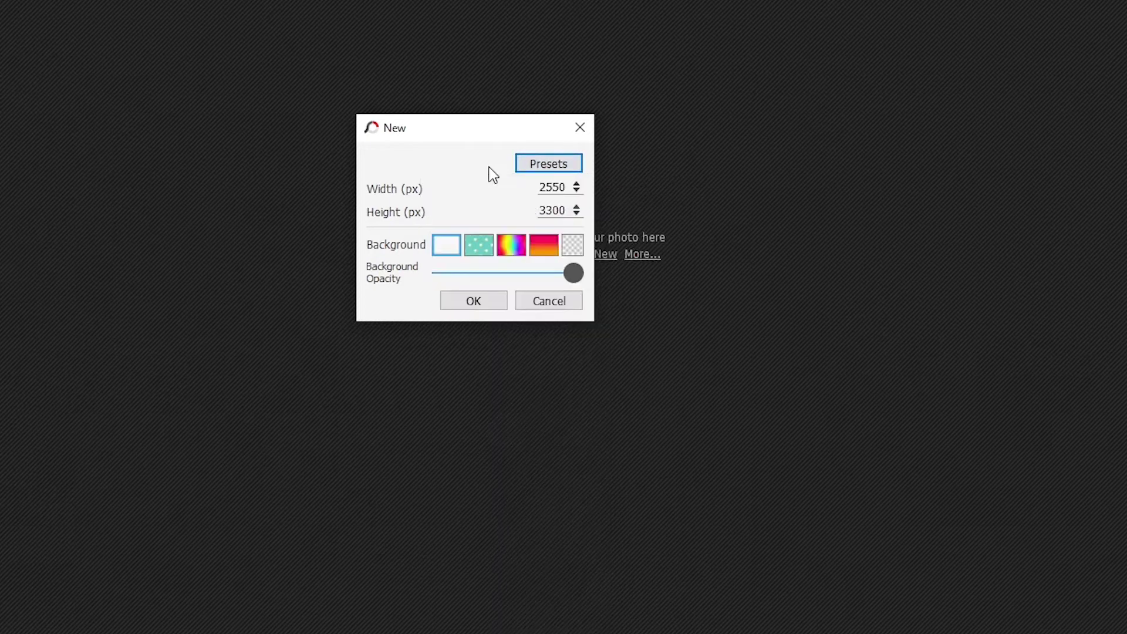
click(473, 301)
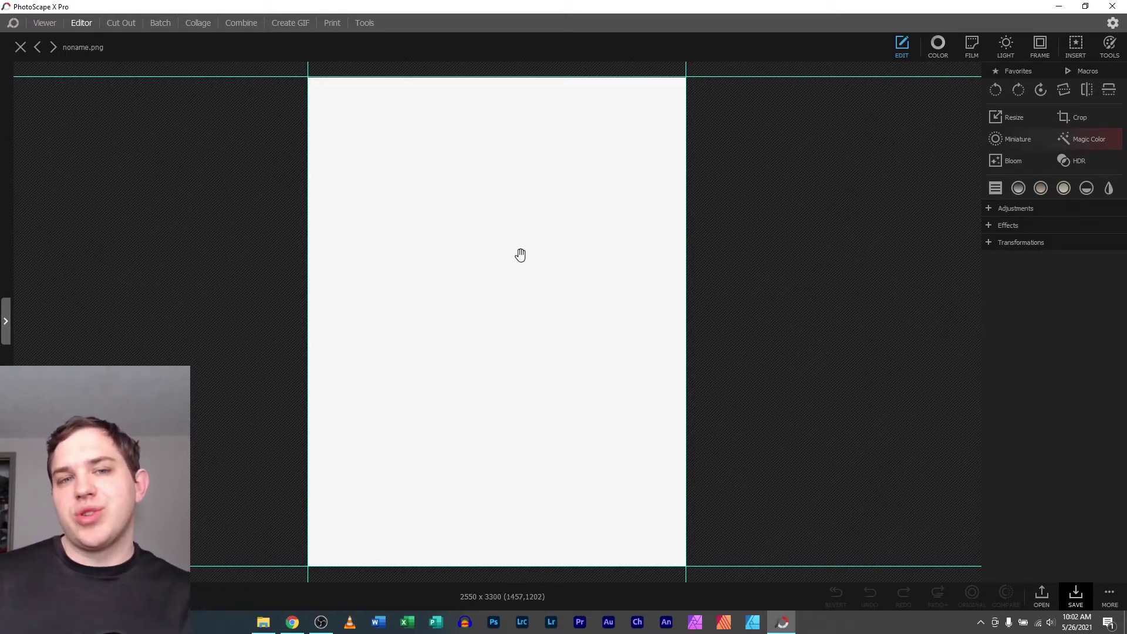
Insert the blue-background portrait, resize it to about 159%, and place it lower right
click(1072, 47)
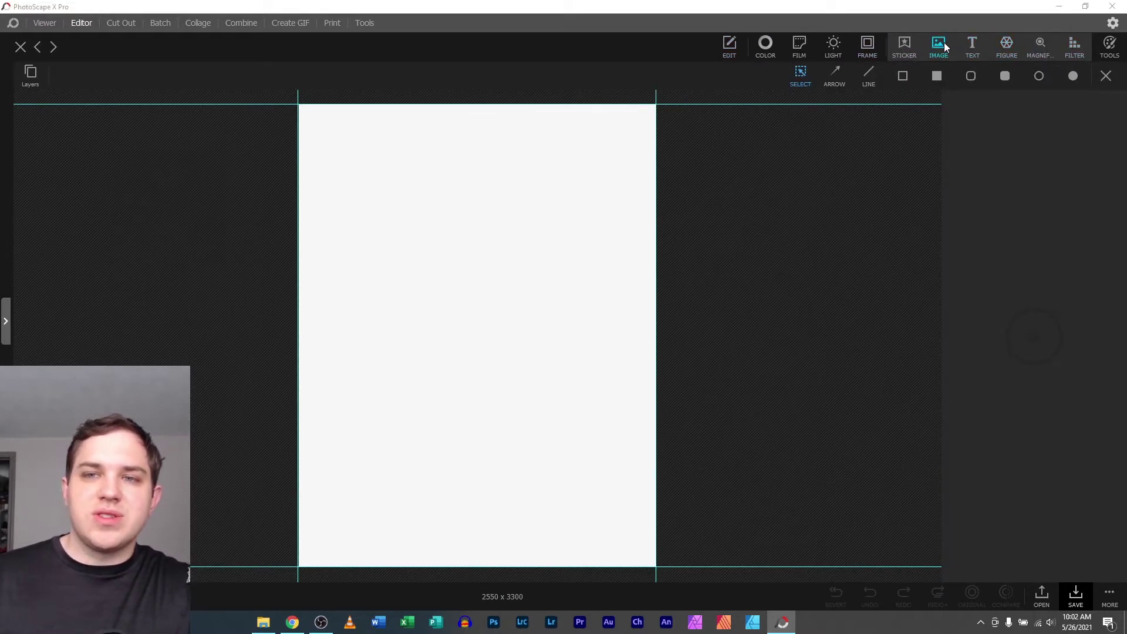
click(944, 43)
scroll(897, 232, down, 1)
double_click(891, 322)
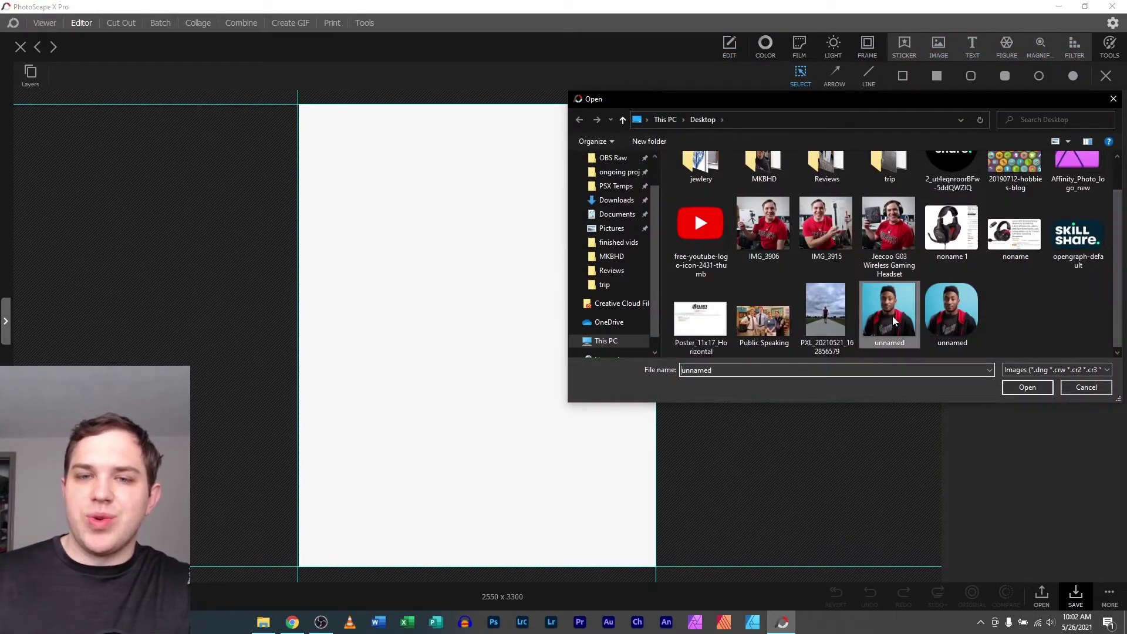
drag(538, 398, 679, 539)
drag(573, 468, 534, 449)
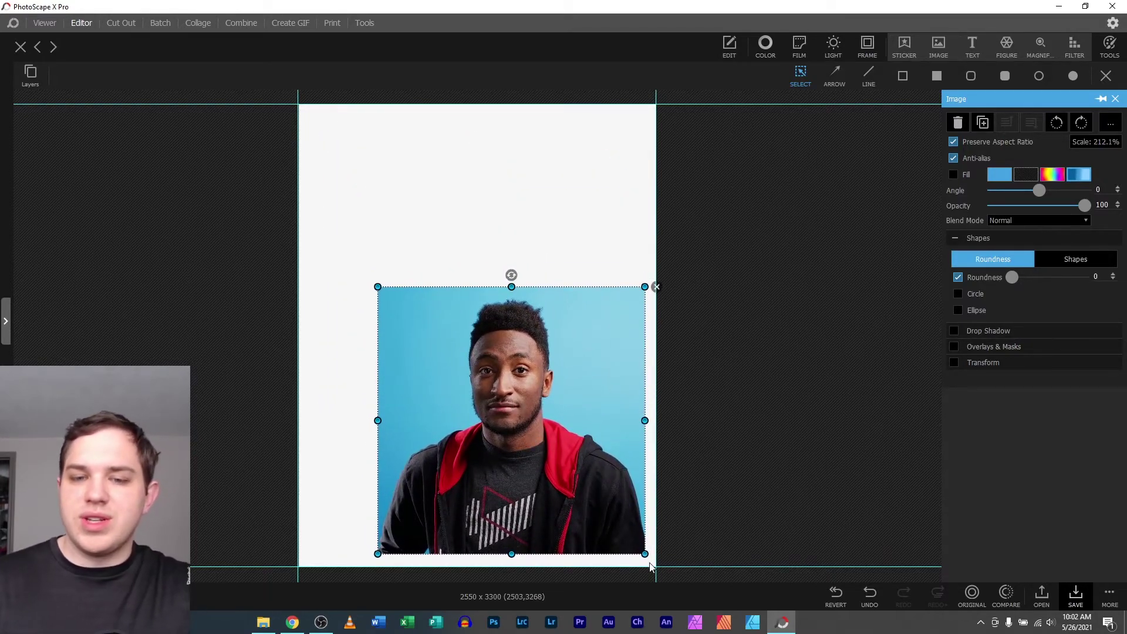
drag(644, 553, 579, 487)
drag(528, 436, 587, 497)
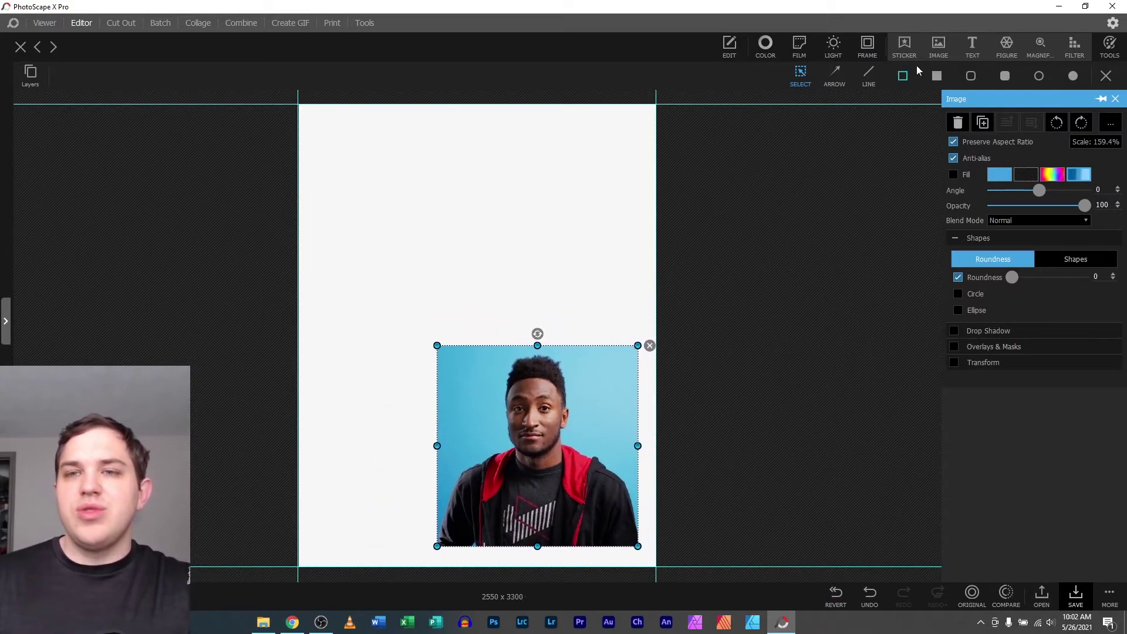
Insert the gaming headset photo, shrink it to about 40%, and move it upper left
click(941, 47)
scroll(873, 225, down, 1)
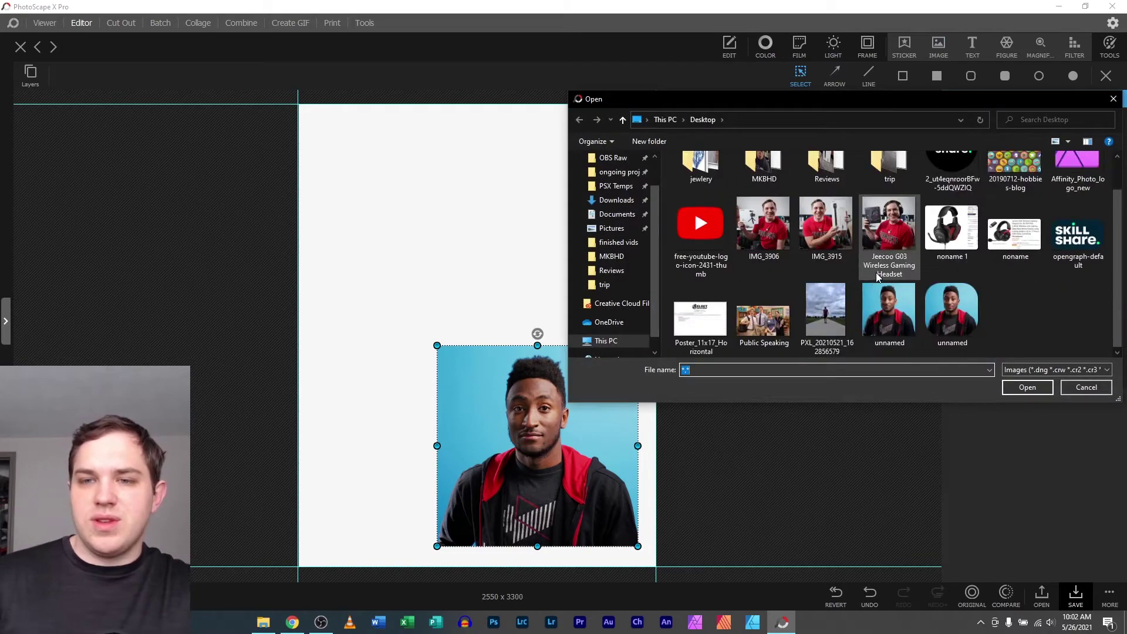
double_click(885, 225)
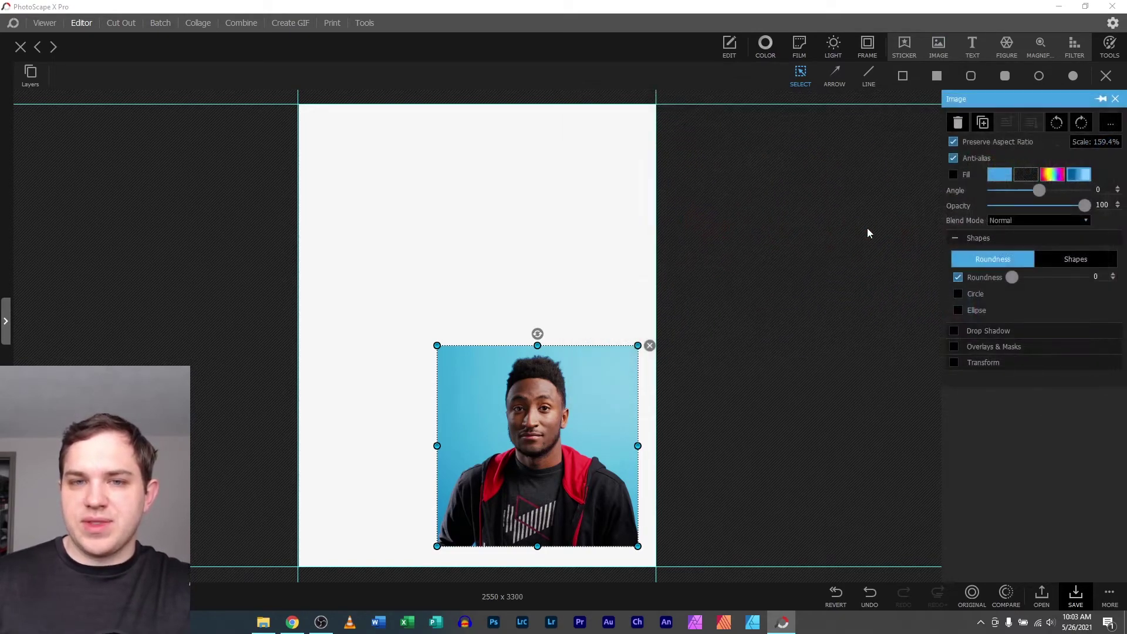
drag(622, 481, 538, 397)
drag(463, 349, 447, 278)
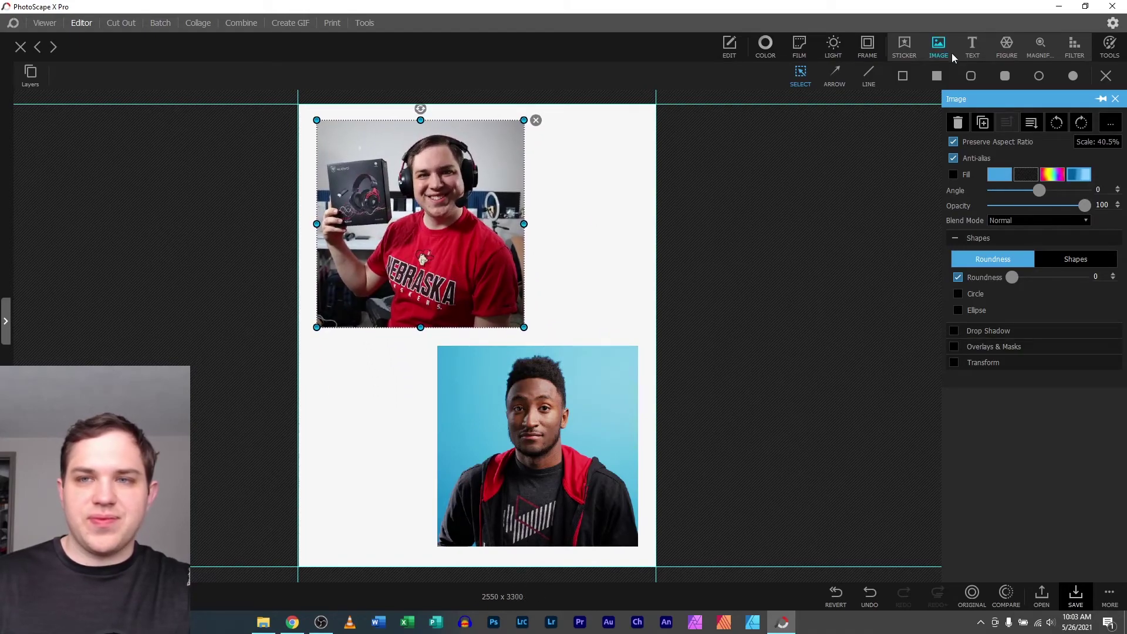
Insert the Skillshare logo and move it to the page's bottom-left corner
click(938, 45)
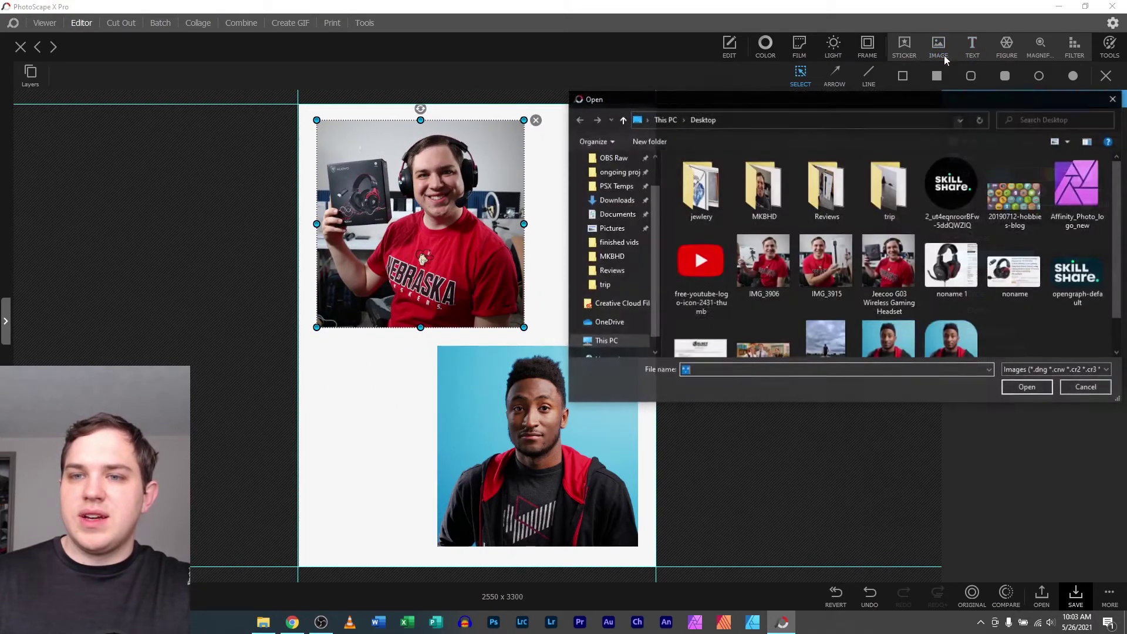
click(957, 197)
scroll(998, 235, down, 1)
double_click(1078, 232)
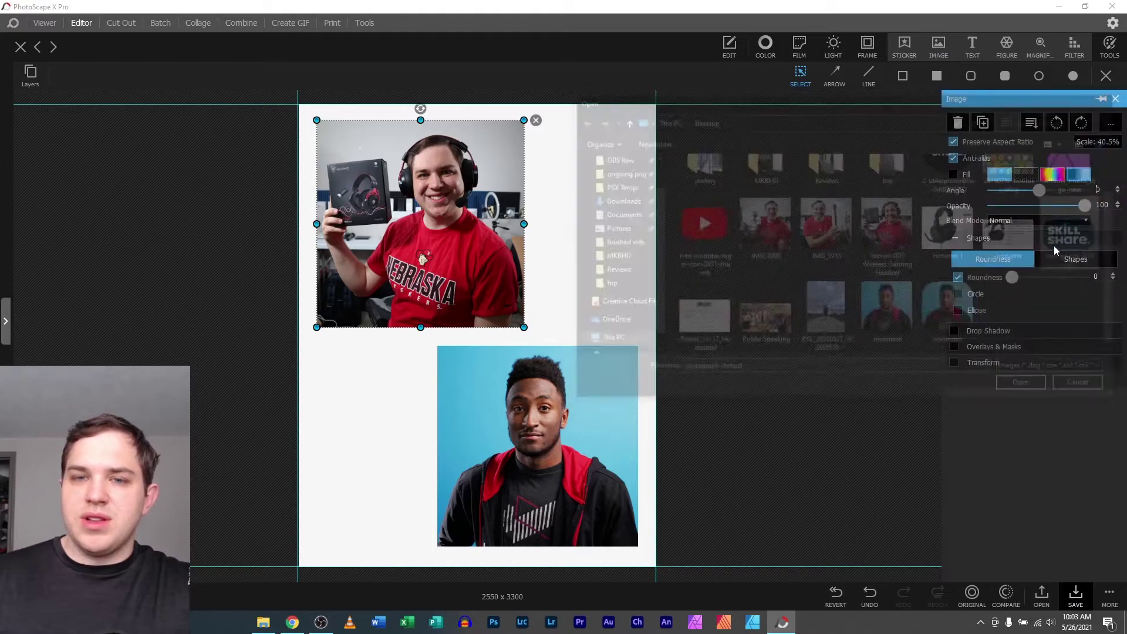
drag(480, 332, 366, 514)
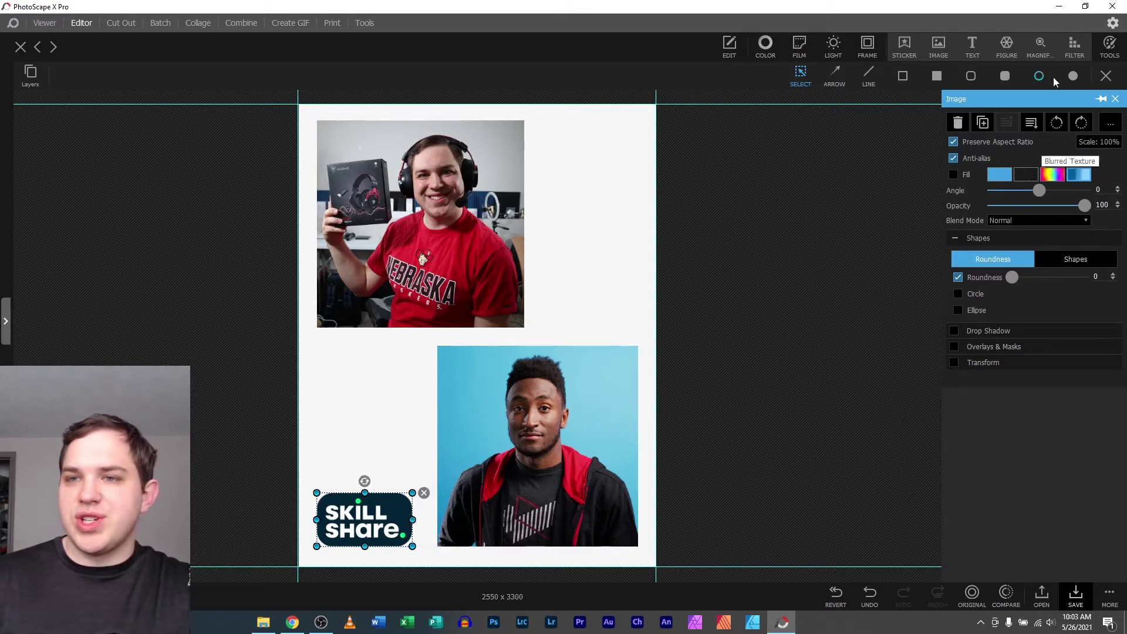
Insert the YouTube logo, move it to the top-right corner, and deselect it
click(938, 44)
scroll(822, 234, down, 1)
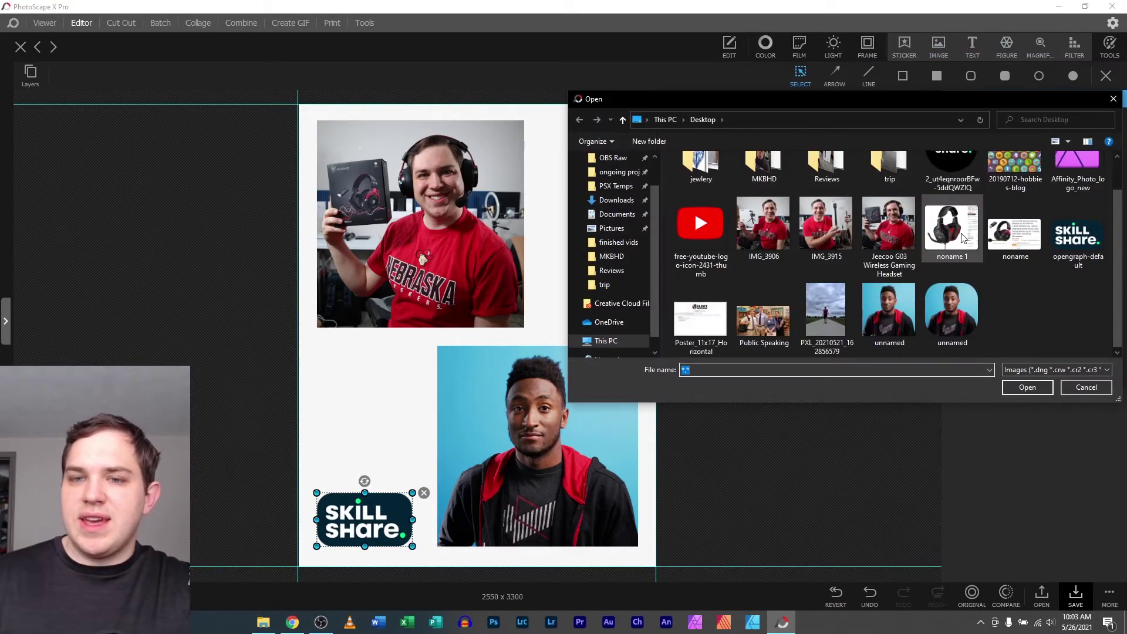
double_click(706, 223)
drag(478, 335, 608, 147)
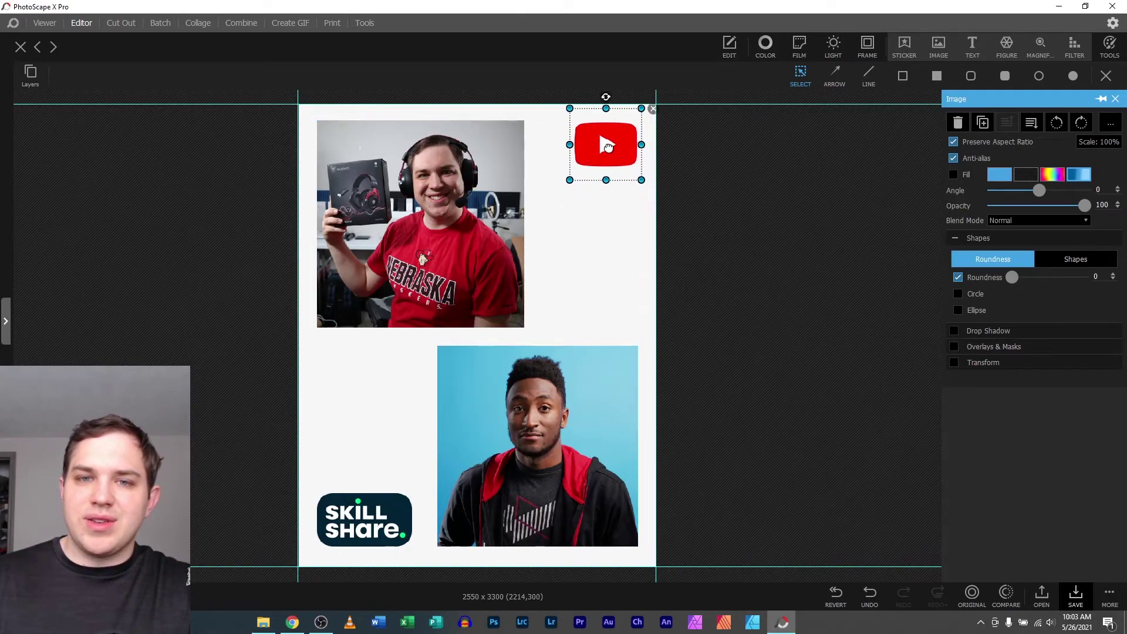
click(765, 306)
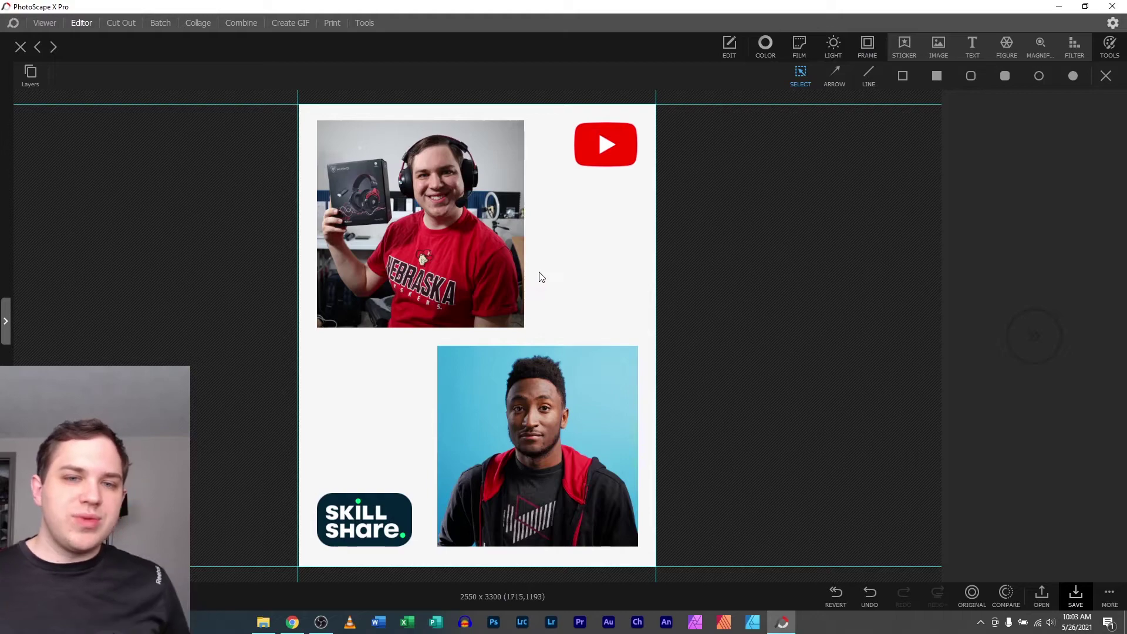
Copy the whole four-image page layout to the clipboard from the canvas context menu
right_click(562, 247)
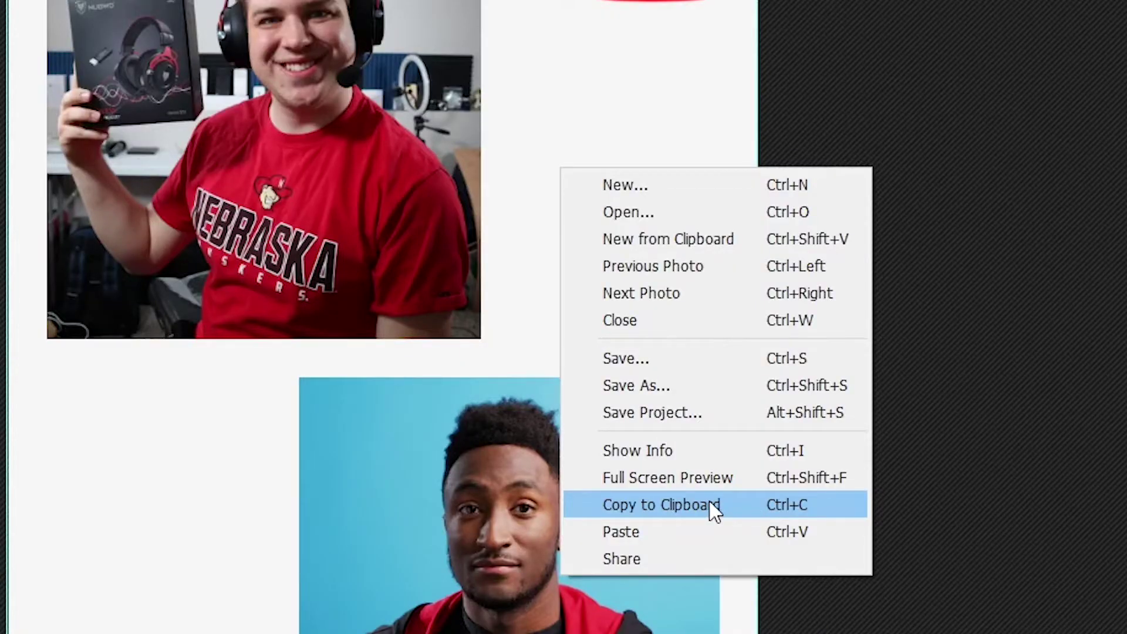
click(714, 506)
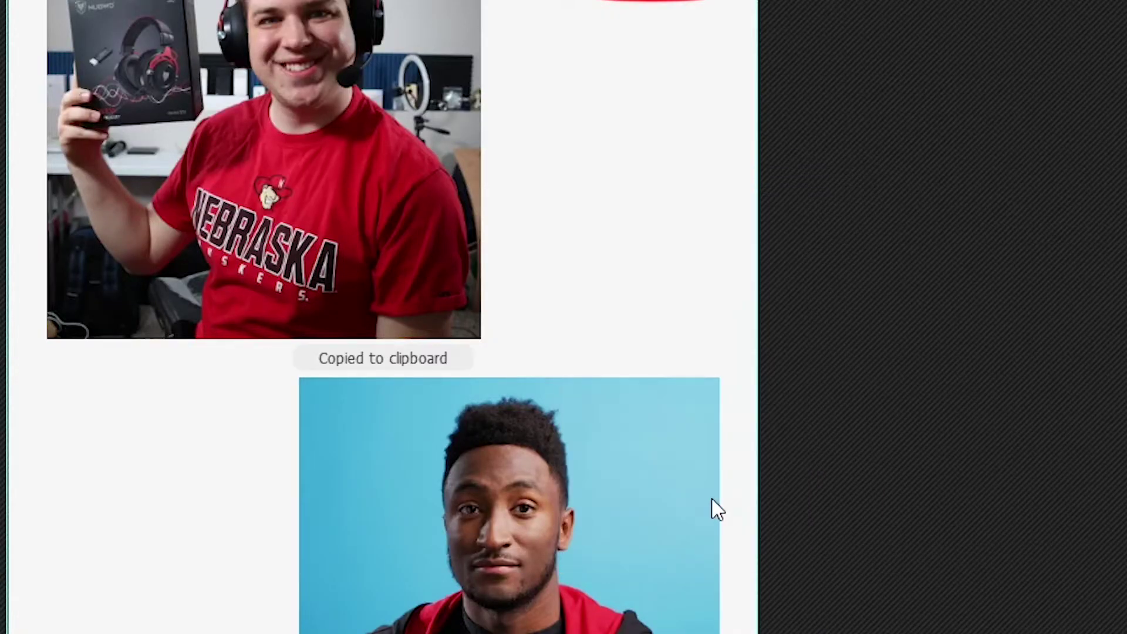
right_click(480, 155)
right_click(540, 86)
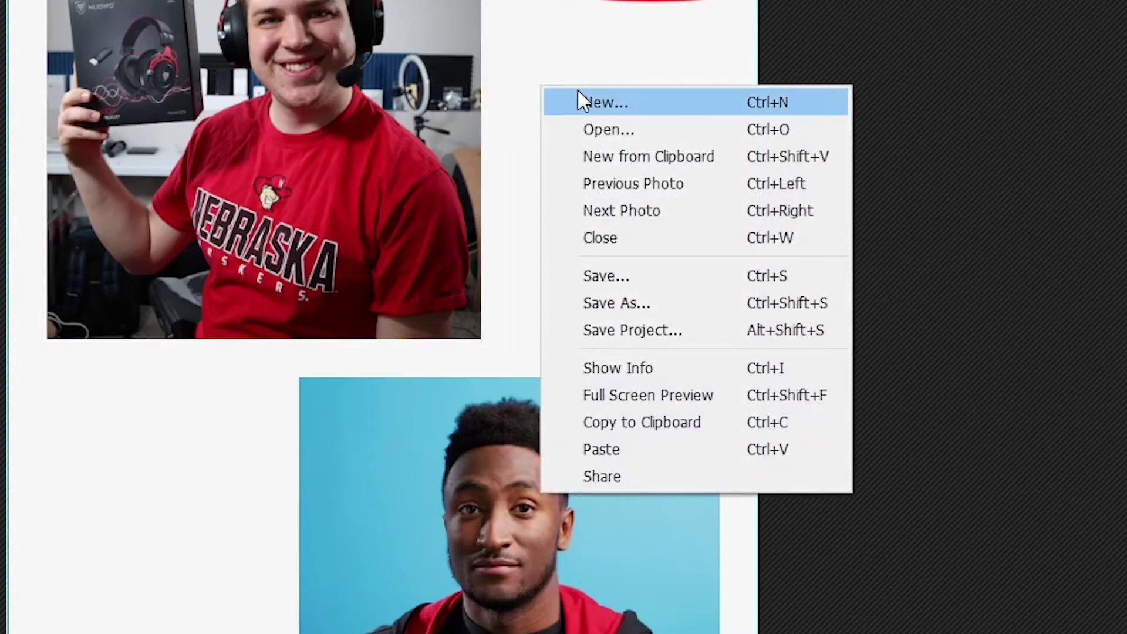
click(659, 434)
In Print, remove the portrait and load the copied collage onto the page with Open from Clipboard
click(331, 22)
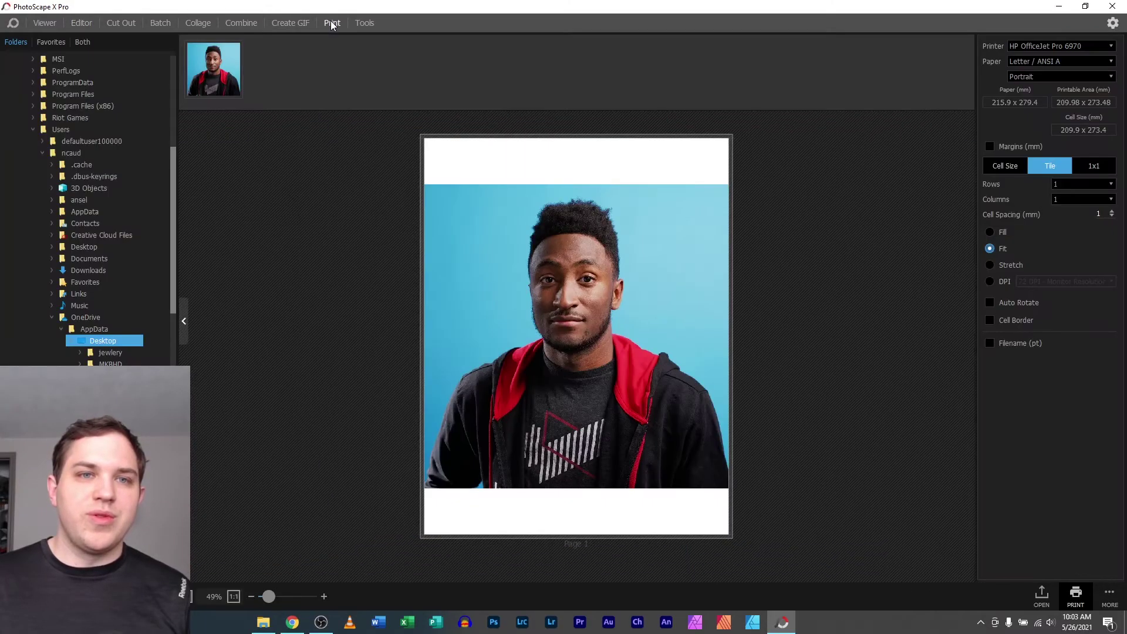
click(236, 45)
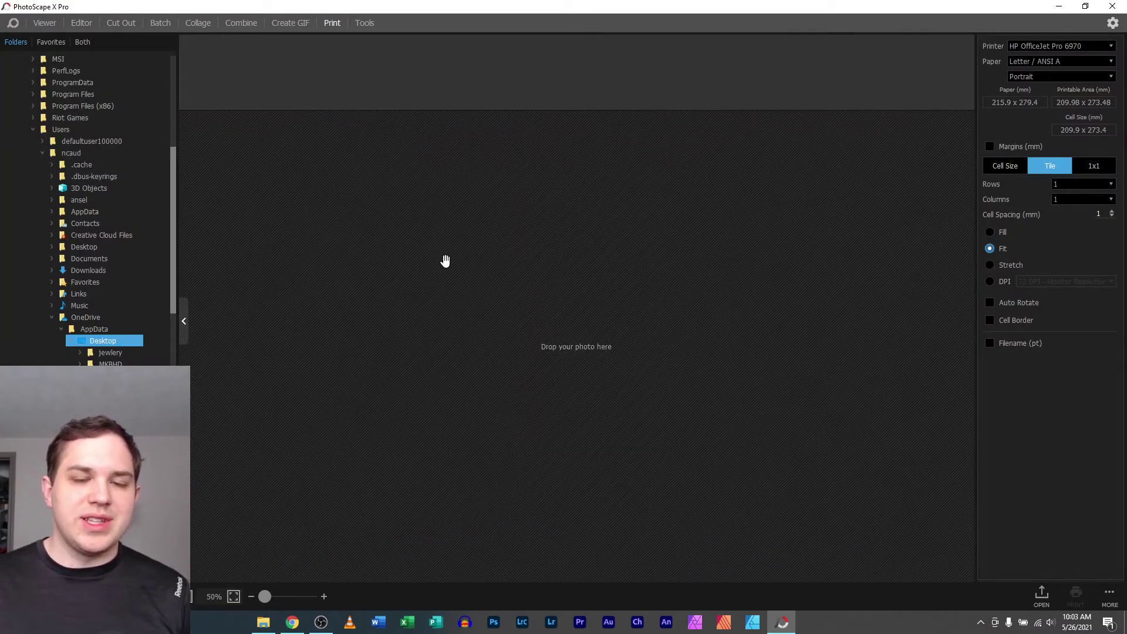
right_click(463, 270)
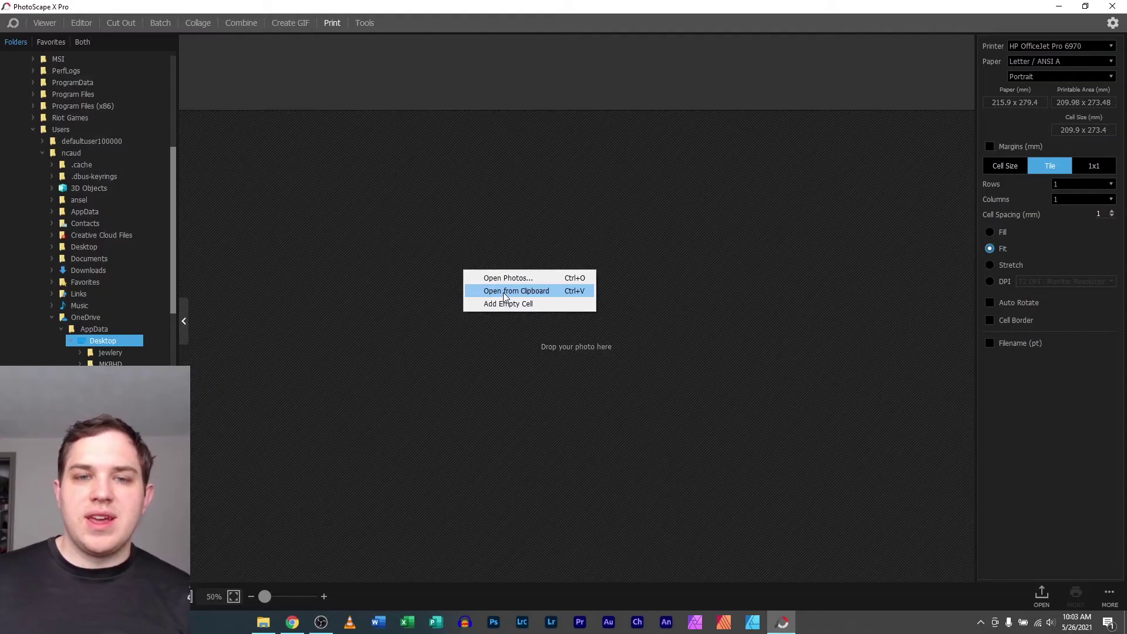
click(432, 262)
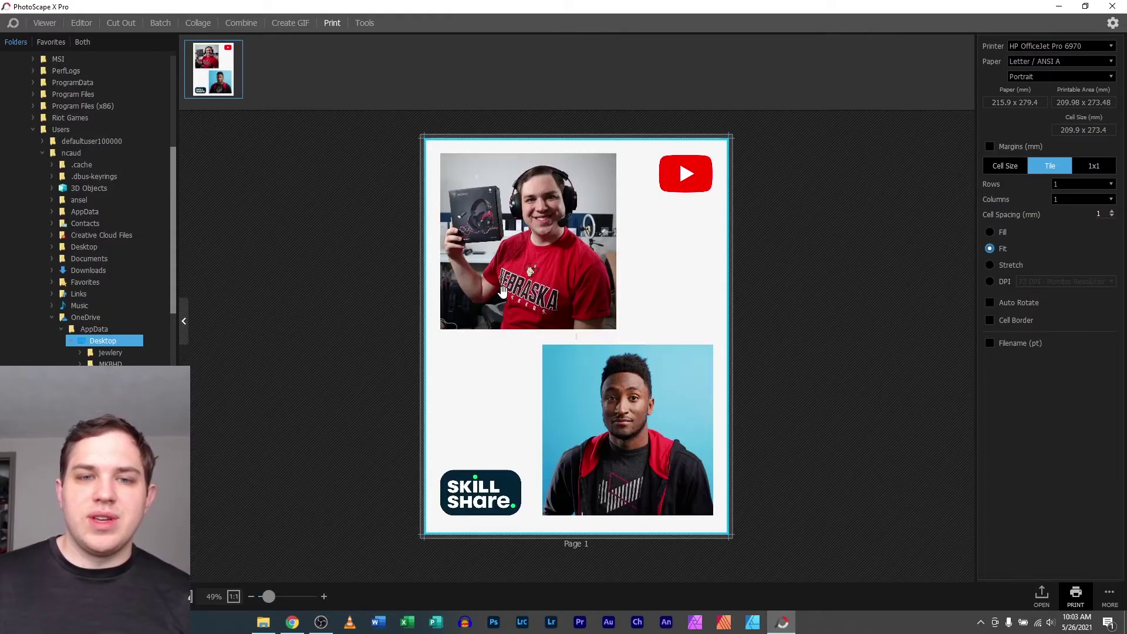
click(820, 385)
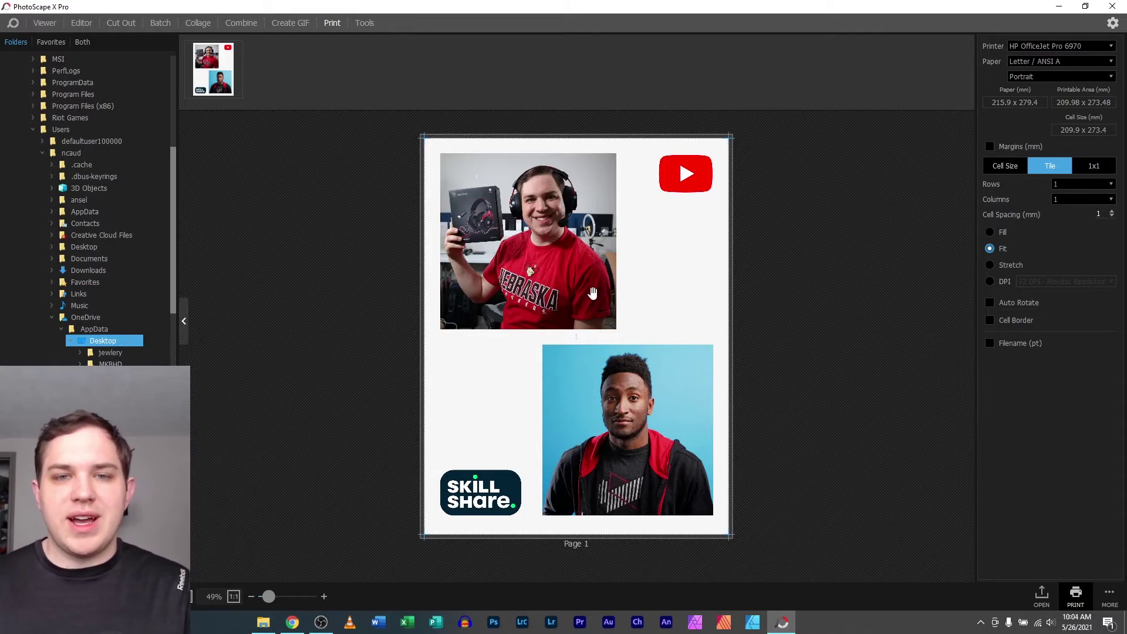
scroll(593, 293, up, 5)
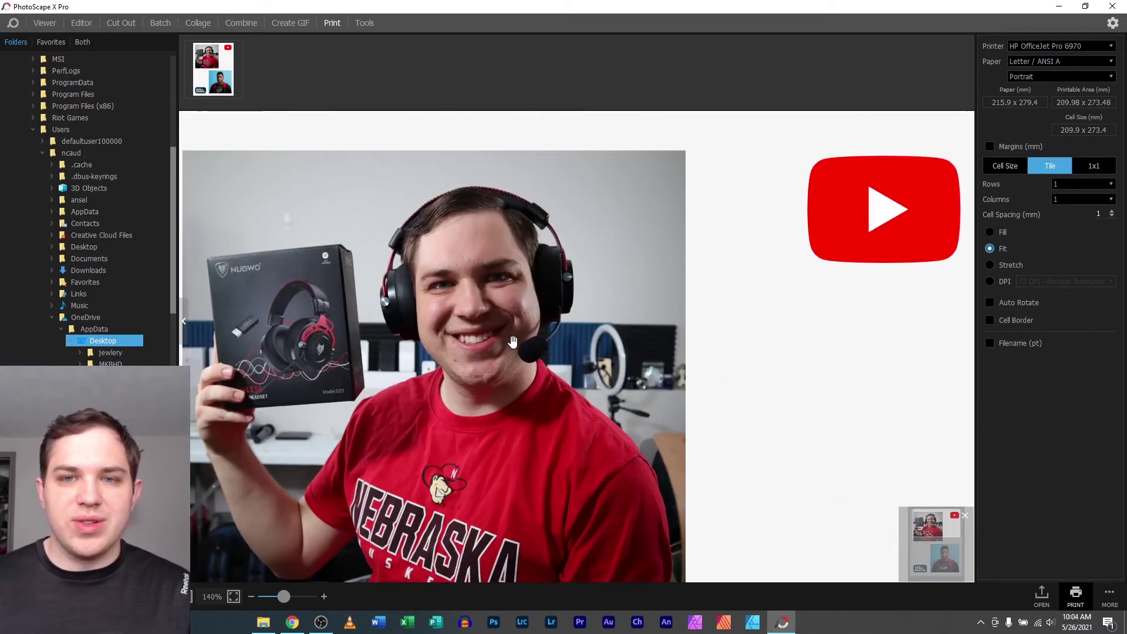
scroll(513, 336, down, 5)
scroll(516, 352, up, 2)
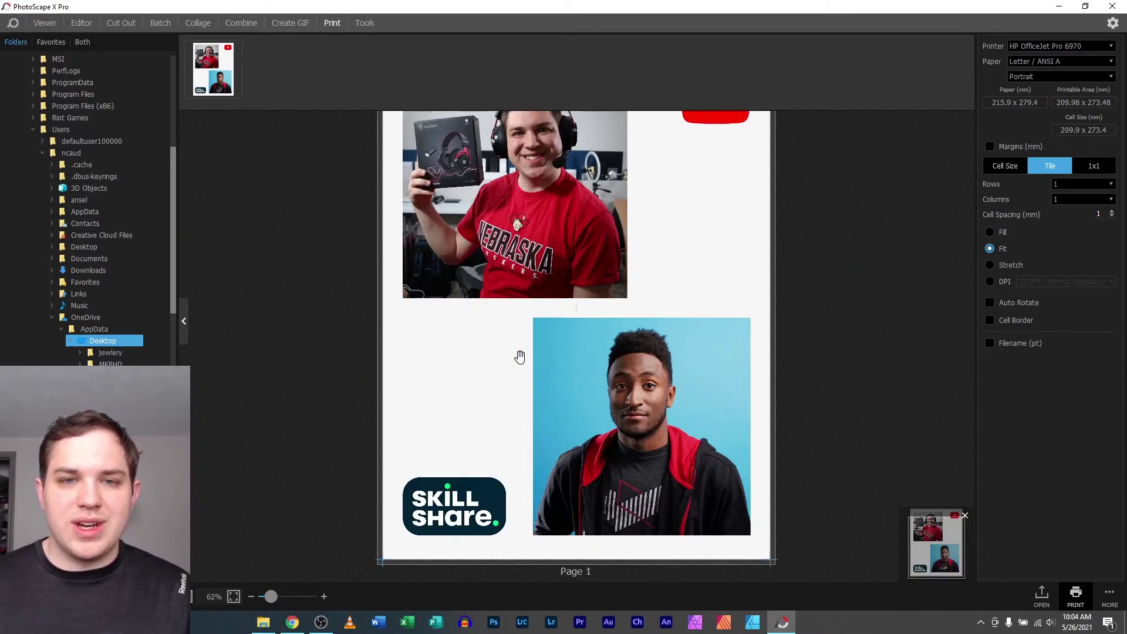
scroll(520, 357, down, 2)
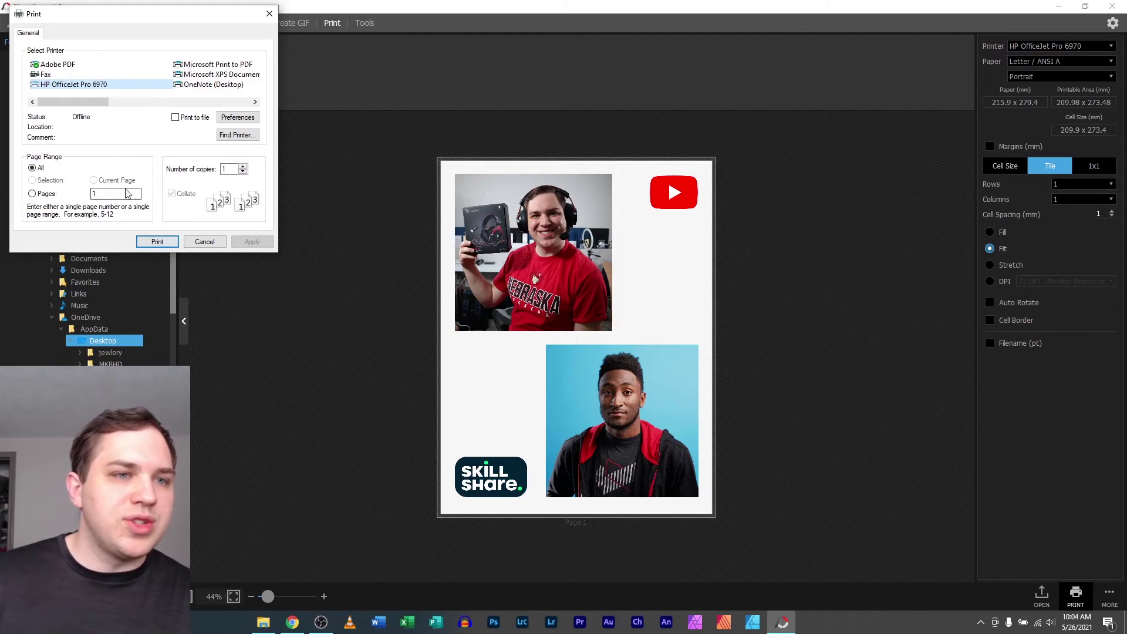
Print the collage page on the HP OfficeJet Pro 6970
click(156, 242)
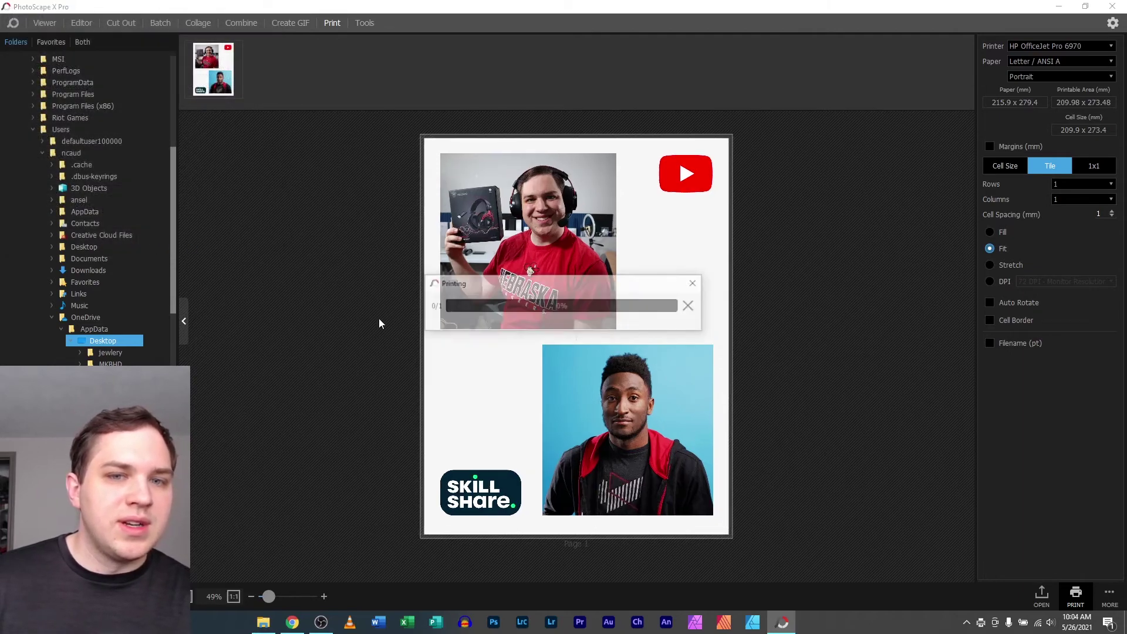